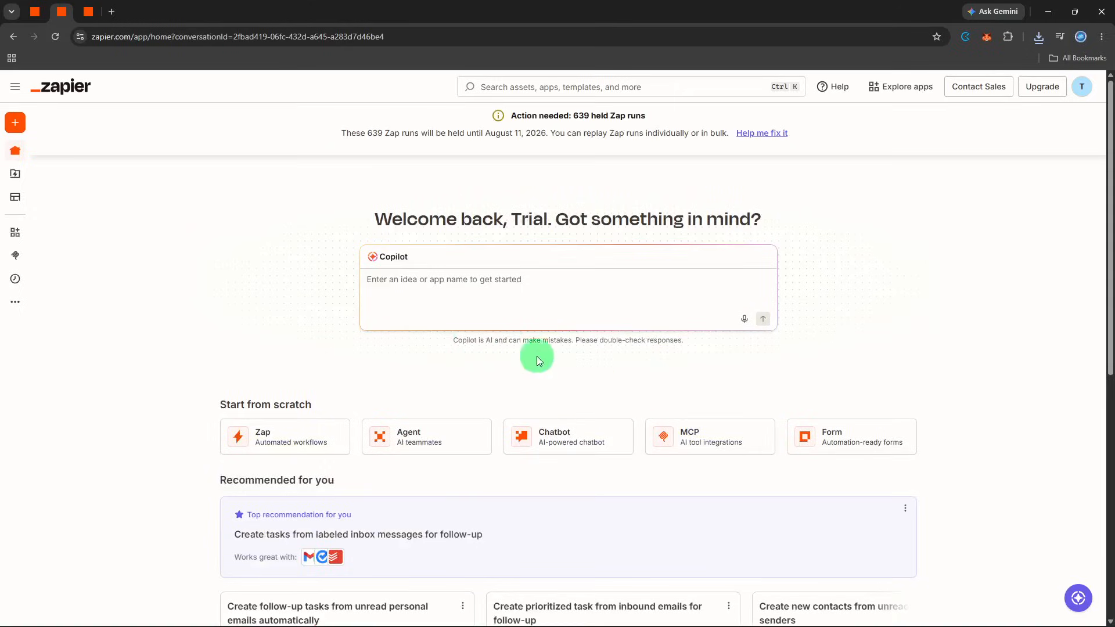
- Check the list of app connections and create a new Zap workflow
mouse_move(13, 144)
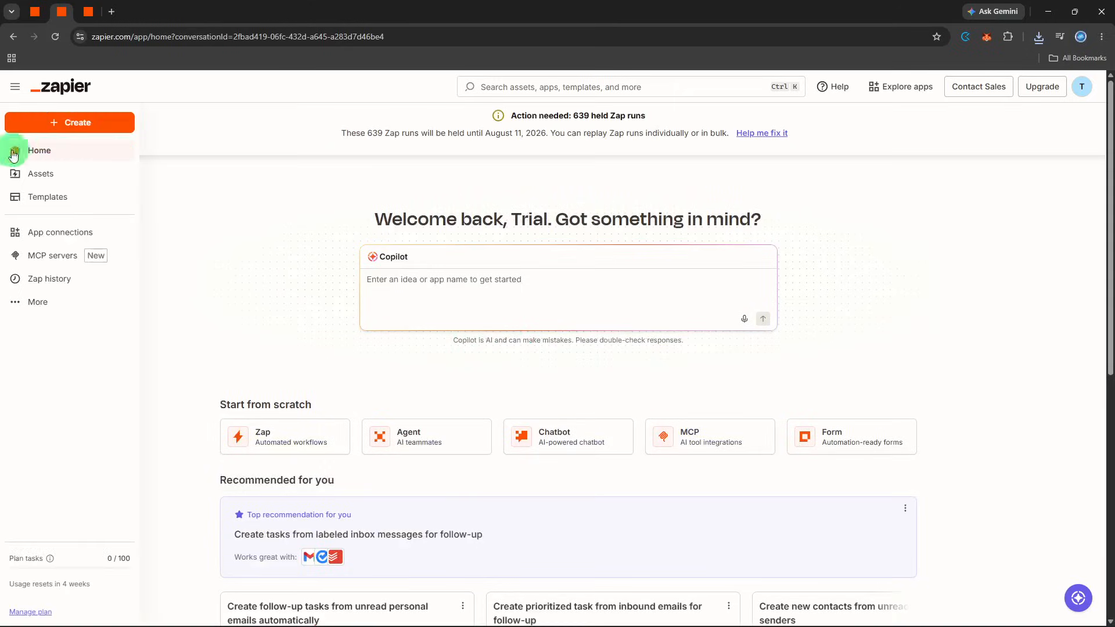
click(36, 235)
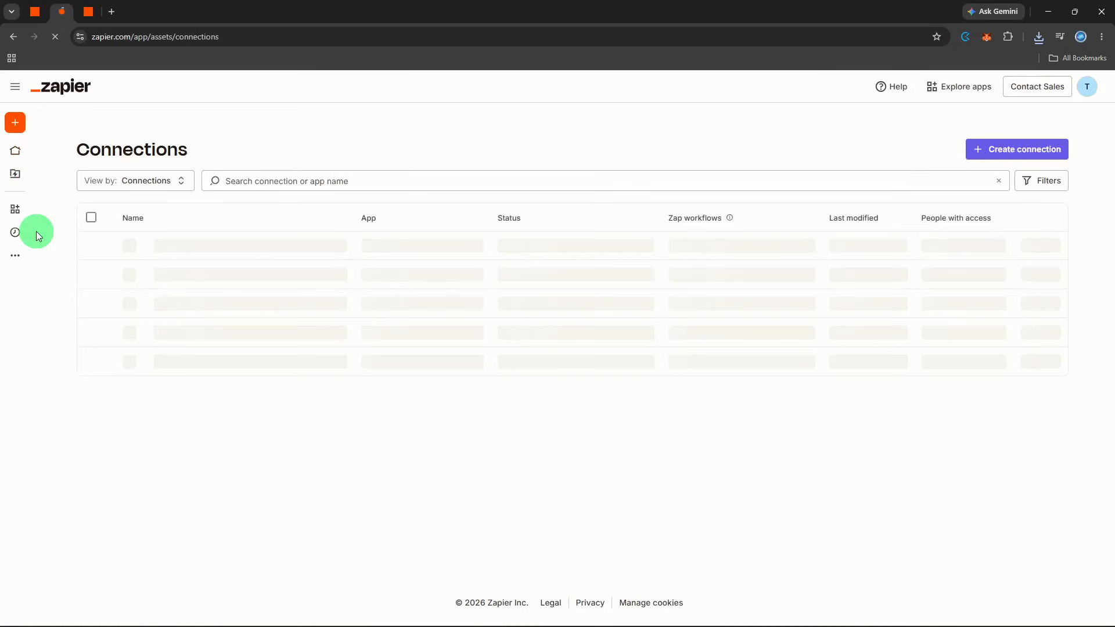
click(15, 87)
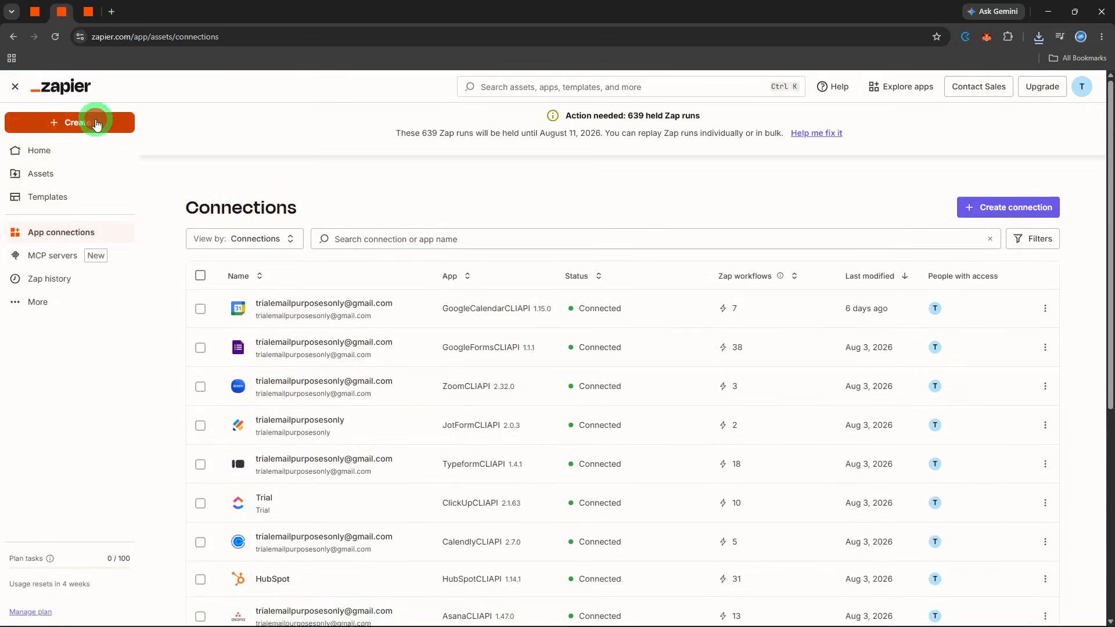
click(97, 125)
click(92, 155)
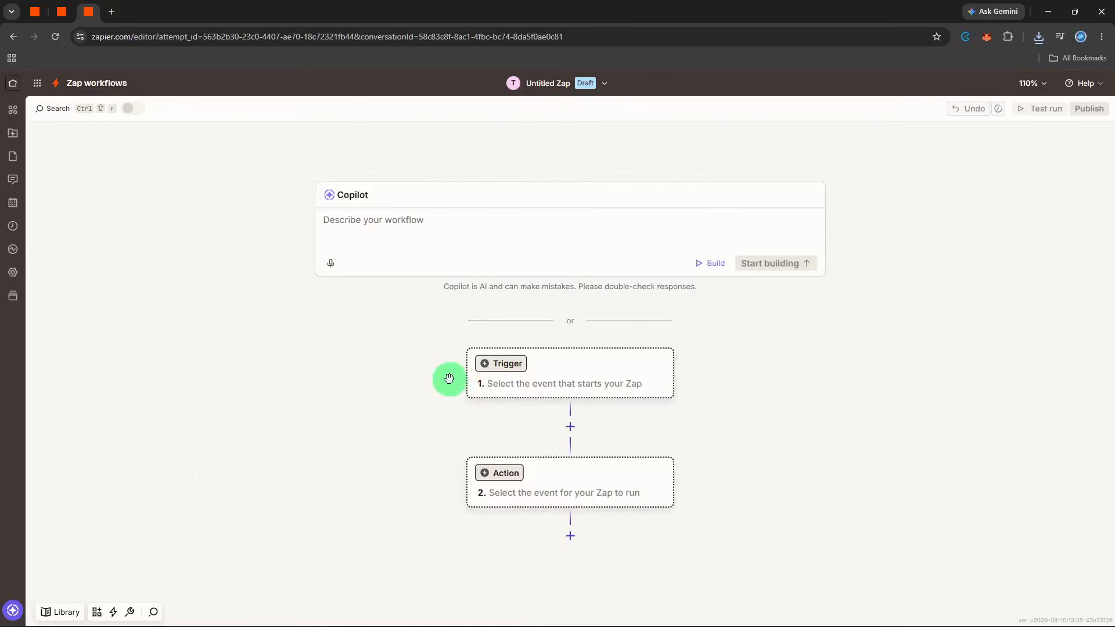
- Set the Zap's trigger to Airtable with the New Record event and proceed to its configuration
click(490, 381)
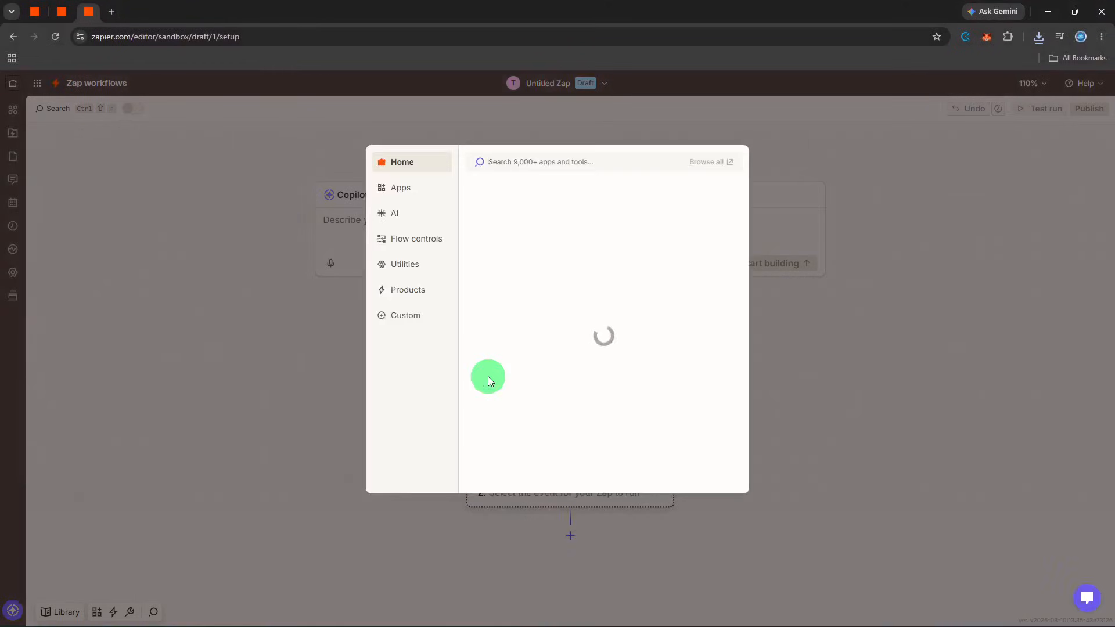
text(air)
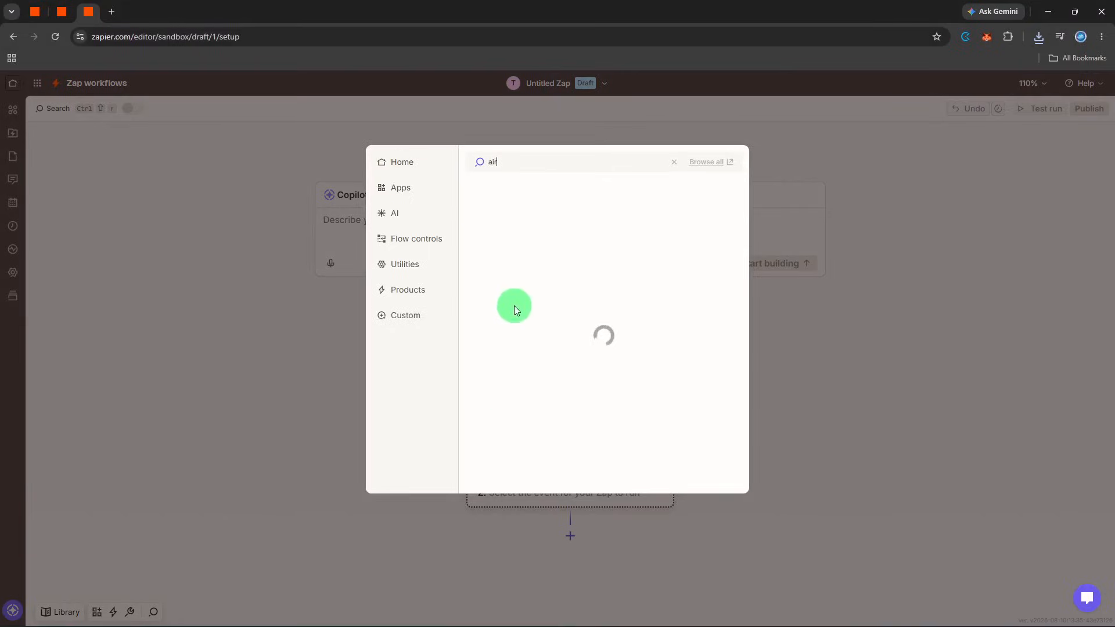
click(540, 186)
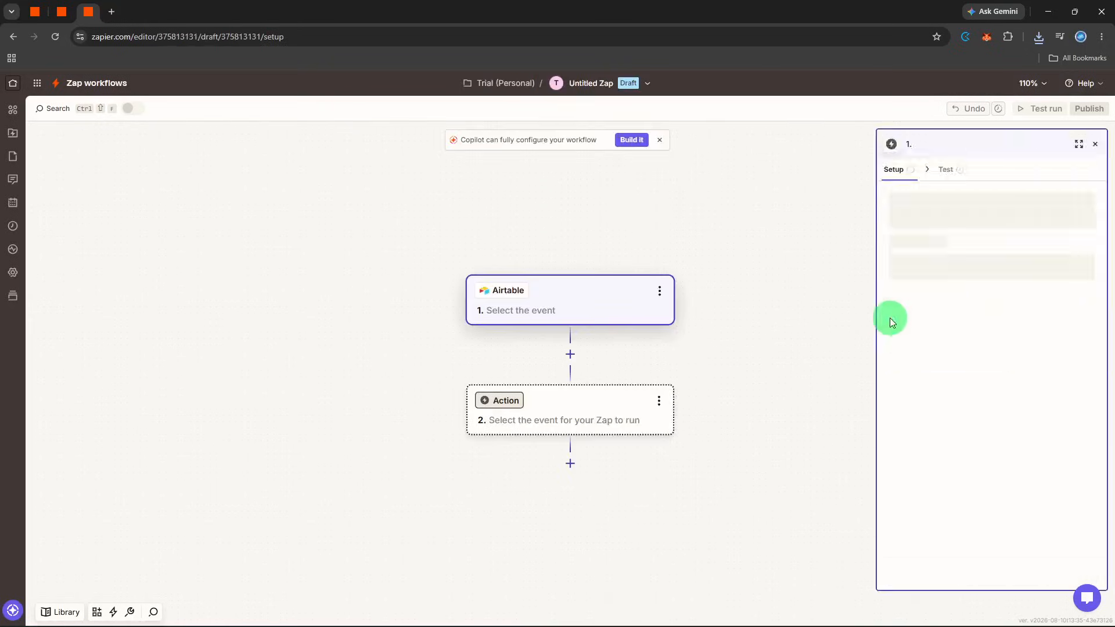
click(916, 262)
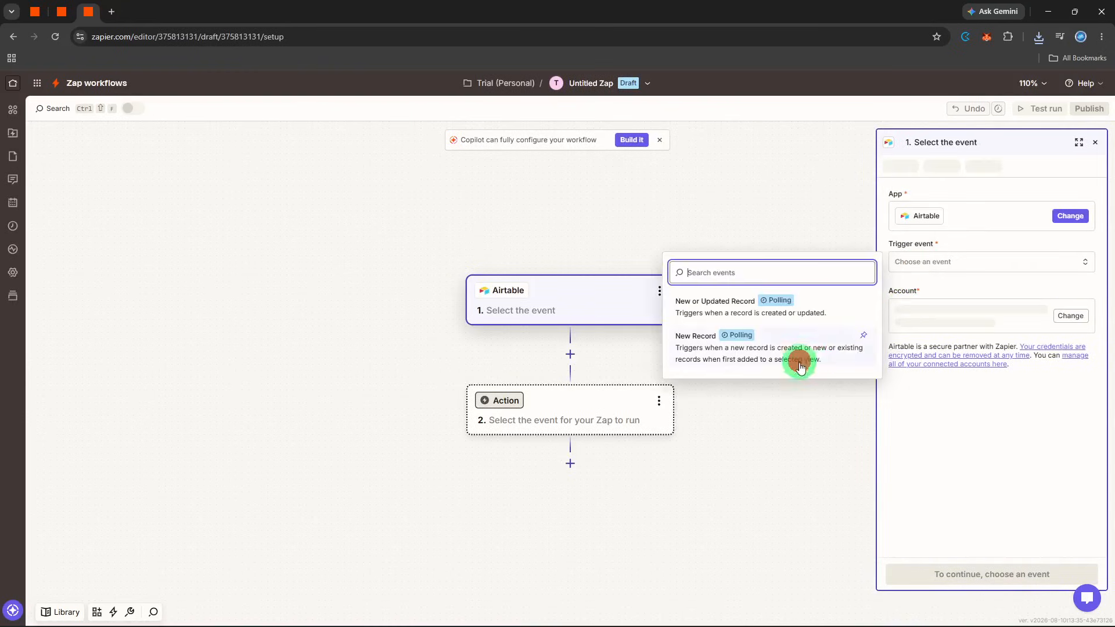
click(809, 359)
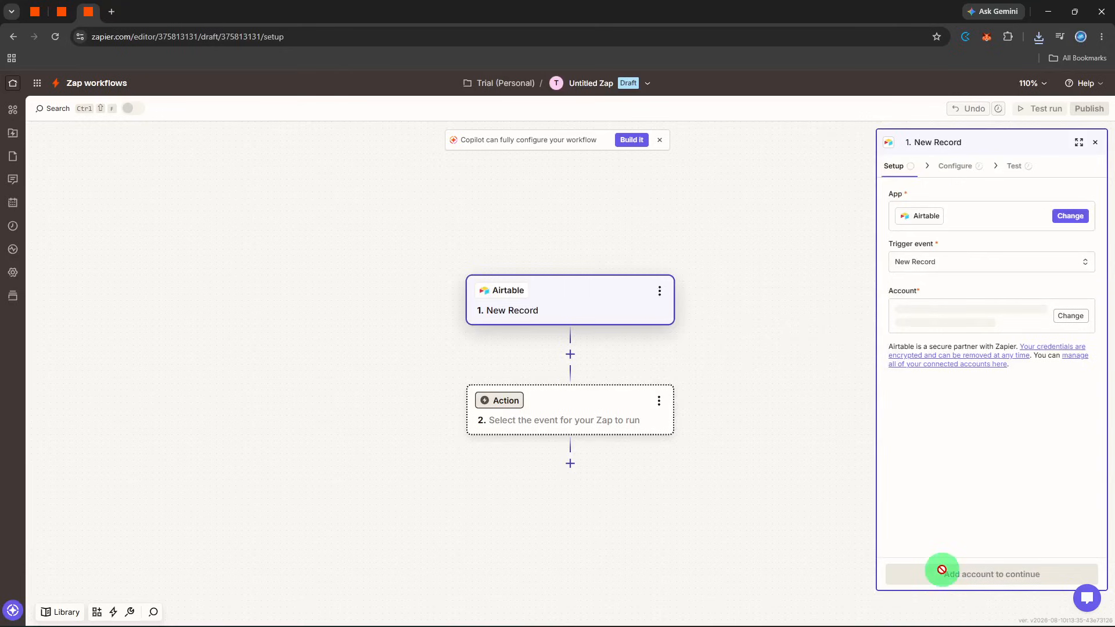
click(942, 572)
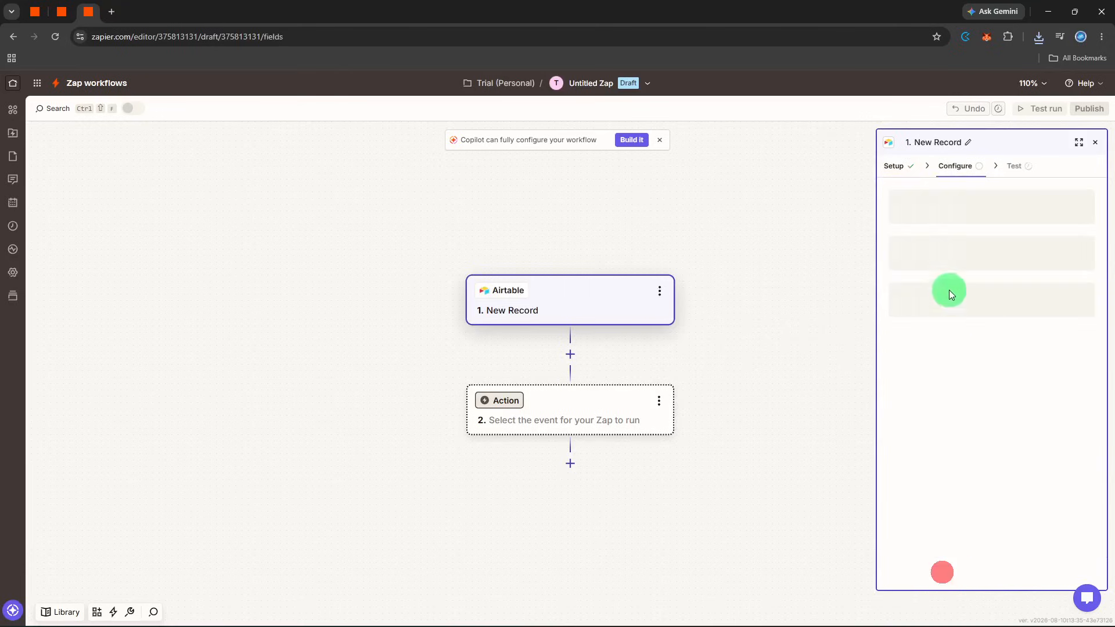
- Configure the Airtable trigger to use the Client Intake base and its table
click(940, 211)
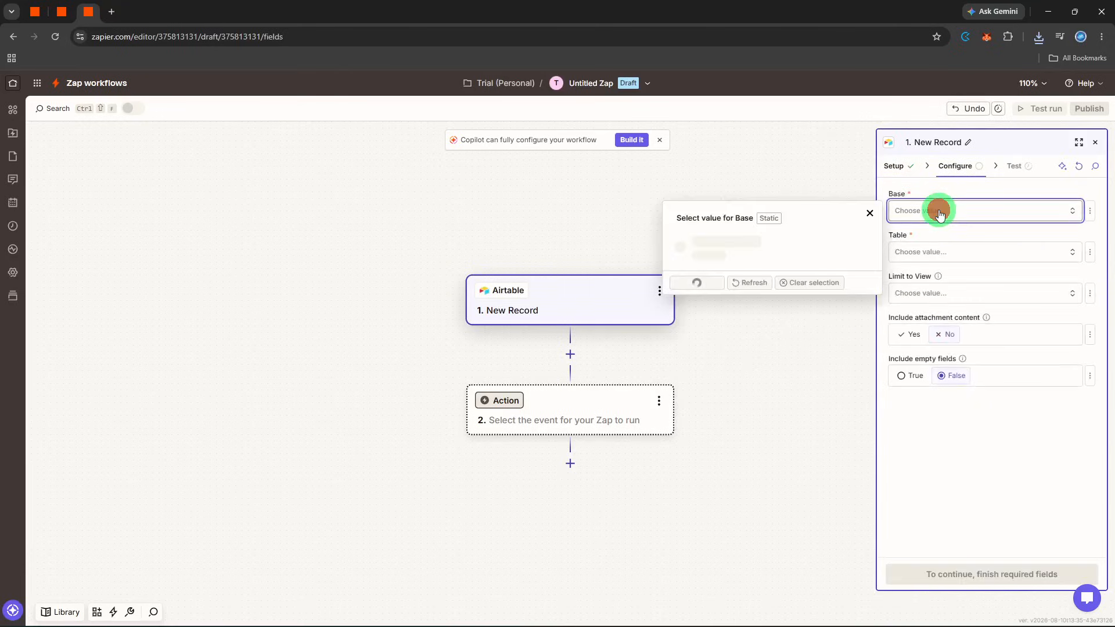
text(o)
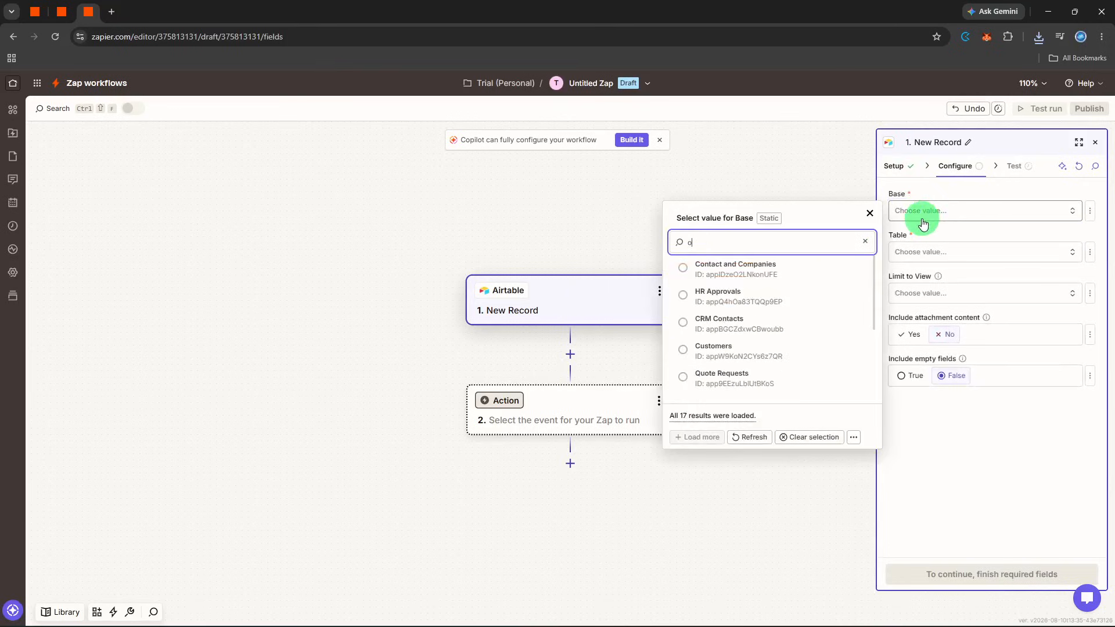
text(n)
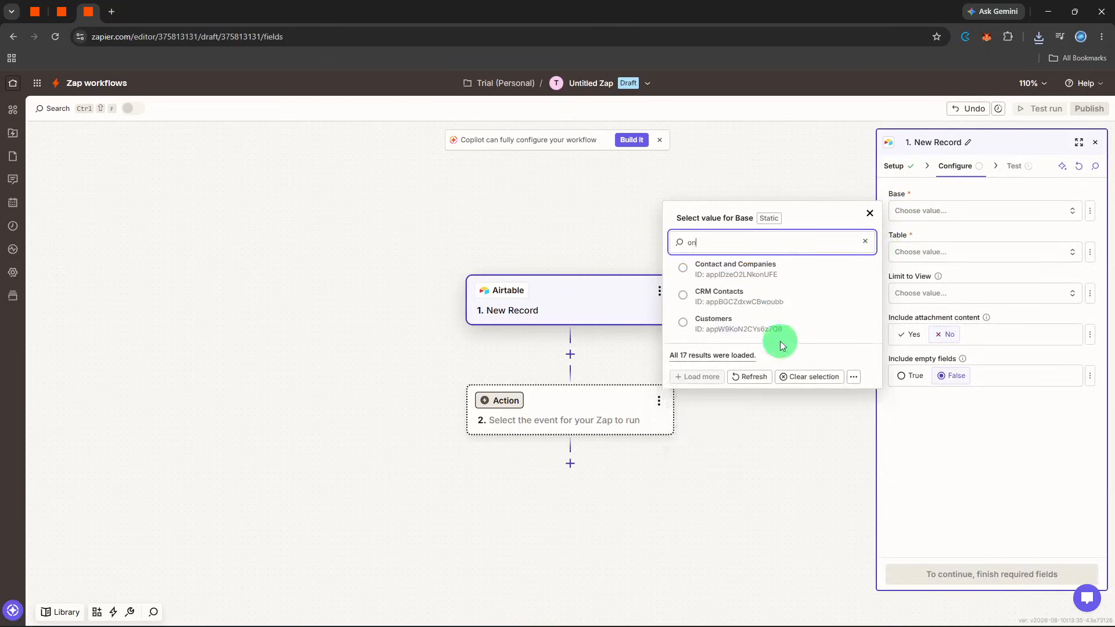
key(BackSpace)
key(BackSpace)
text(clie)
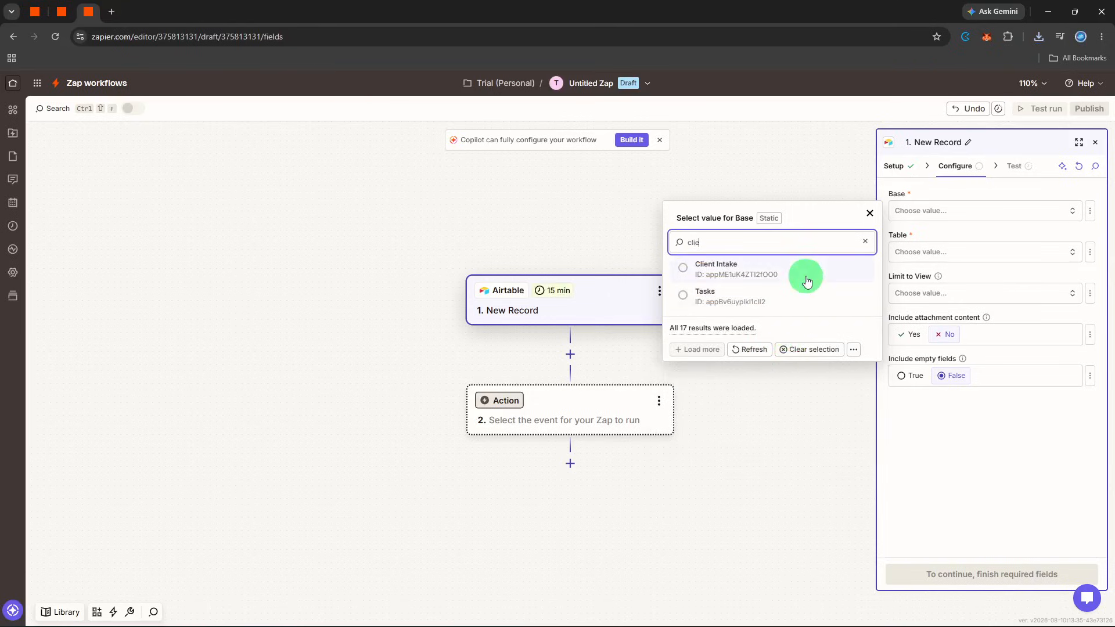
click(806, 281)
click(916, 250)
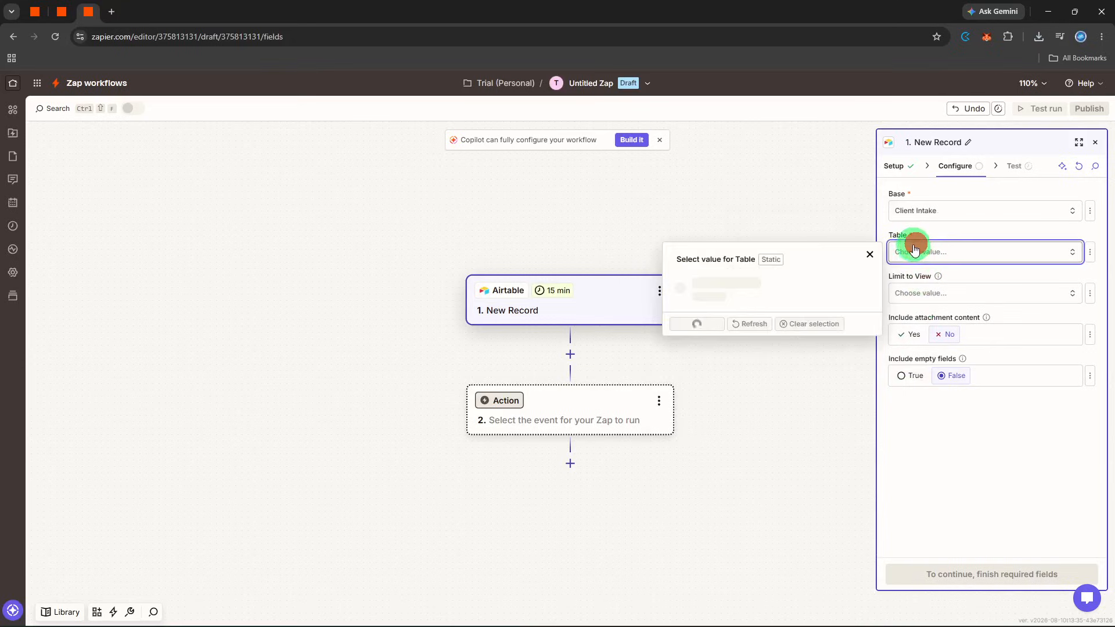
click(759, 298)
- Test the Airtable trigger and continue to the action step with the found record
click(943, 571)
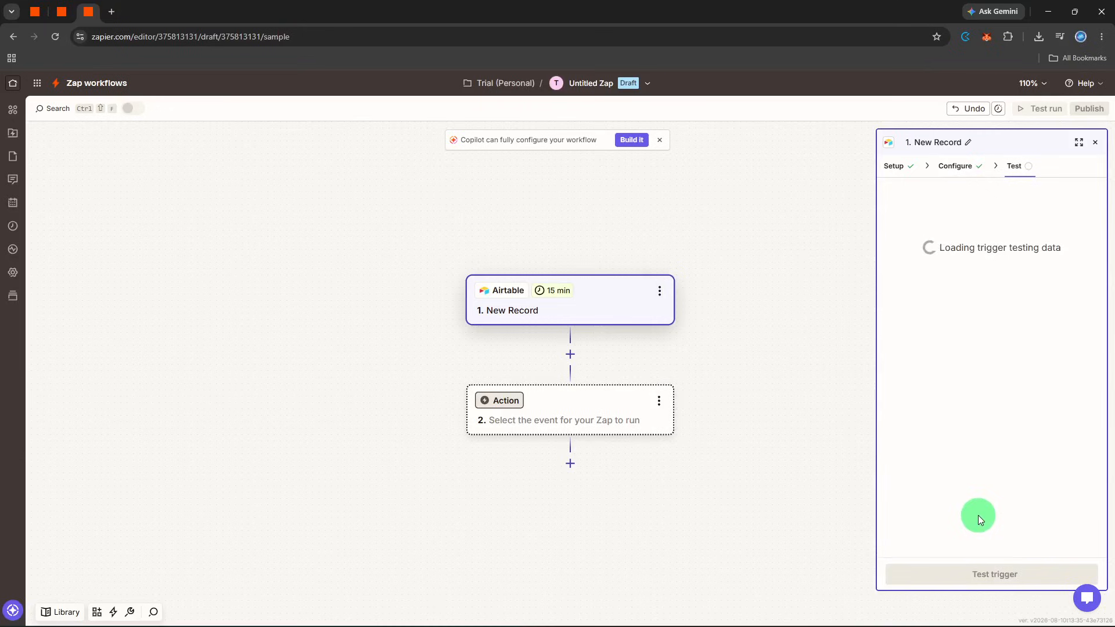
click(955, 576)
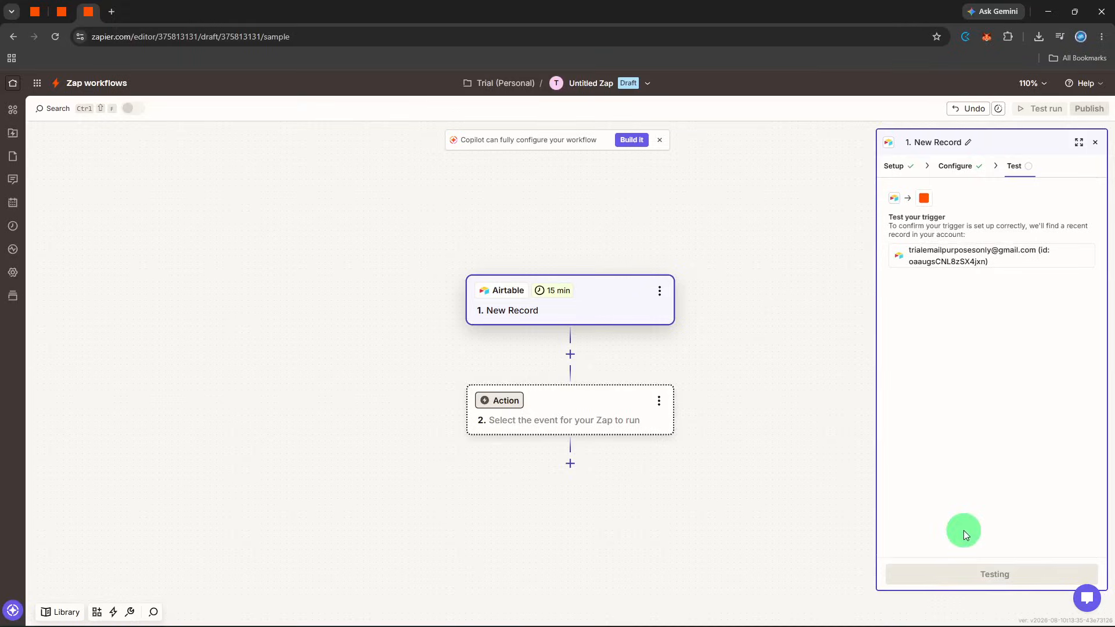
click(957, 575)
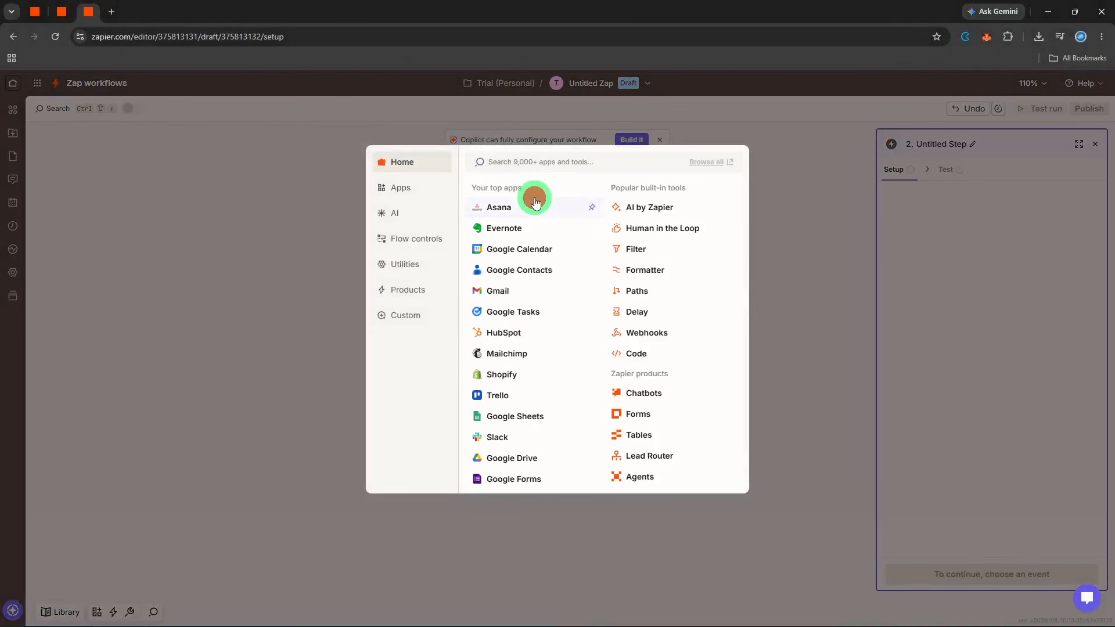
- Set the second step to Asana with the Create Task action event and proceed to its configuration
click(531, 200)
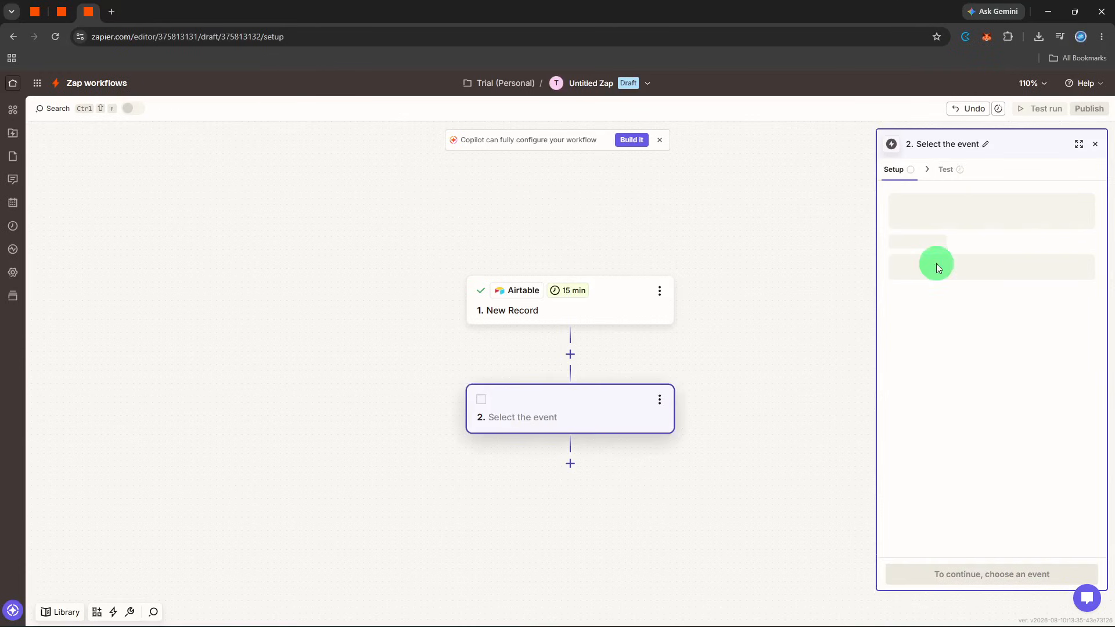
click(936, 264)
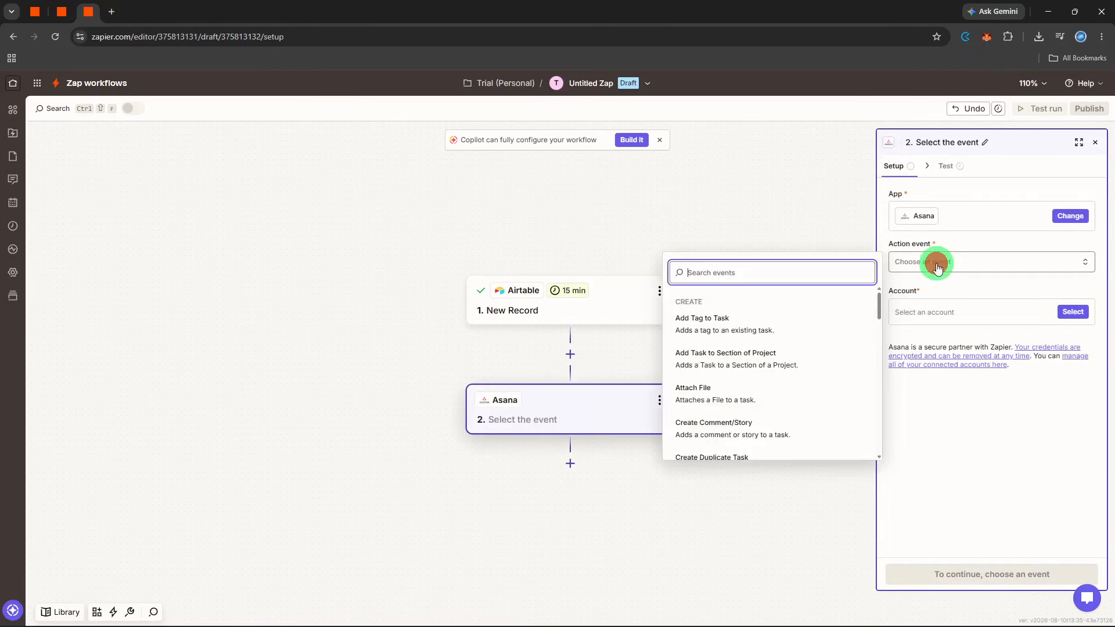
text(cre)
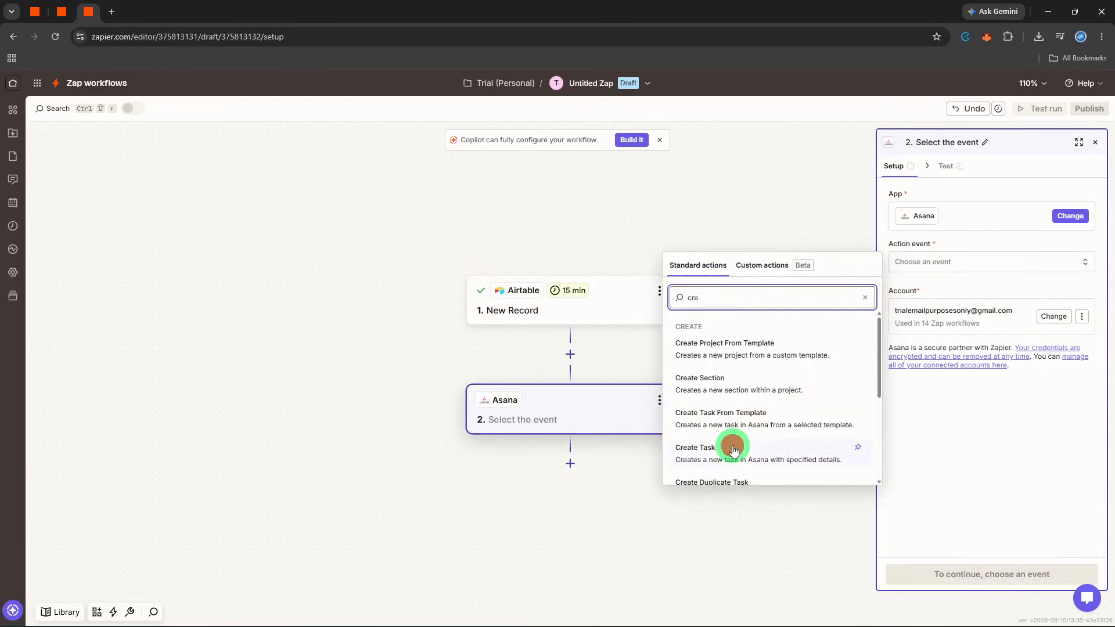
click(733, 450)
click(966, 569)
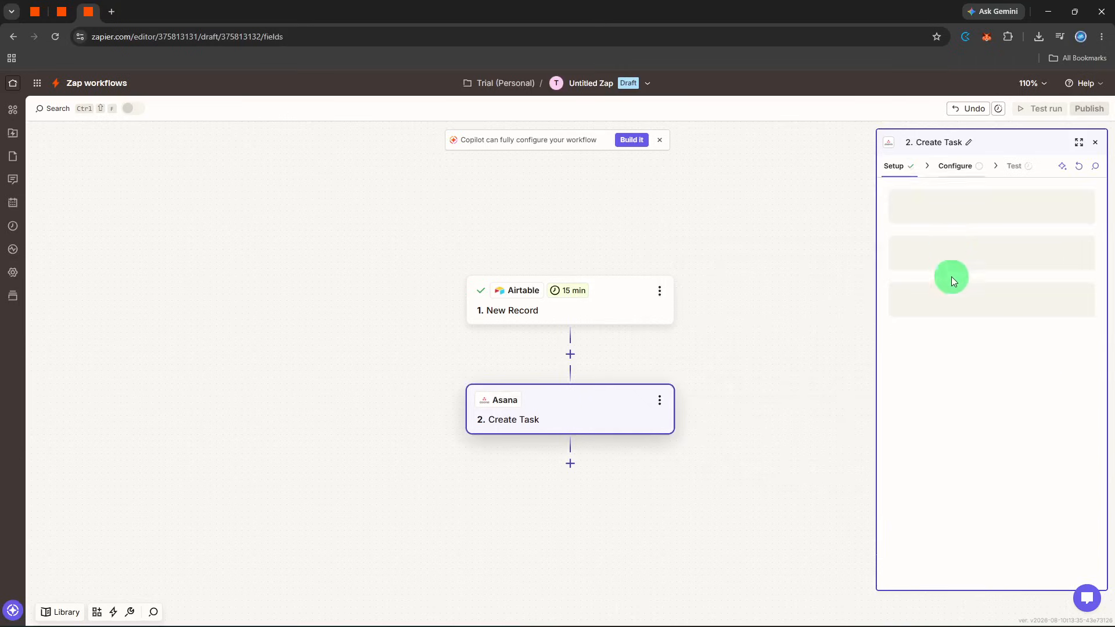
- Select My workspace as the Asana workspace and name the task Onboarding
click(967, 218)
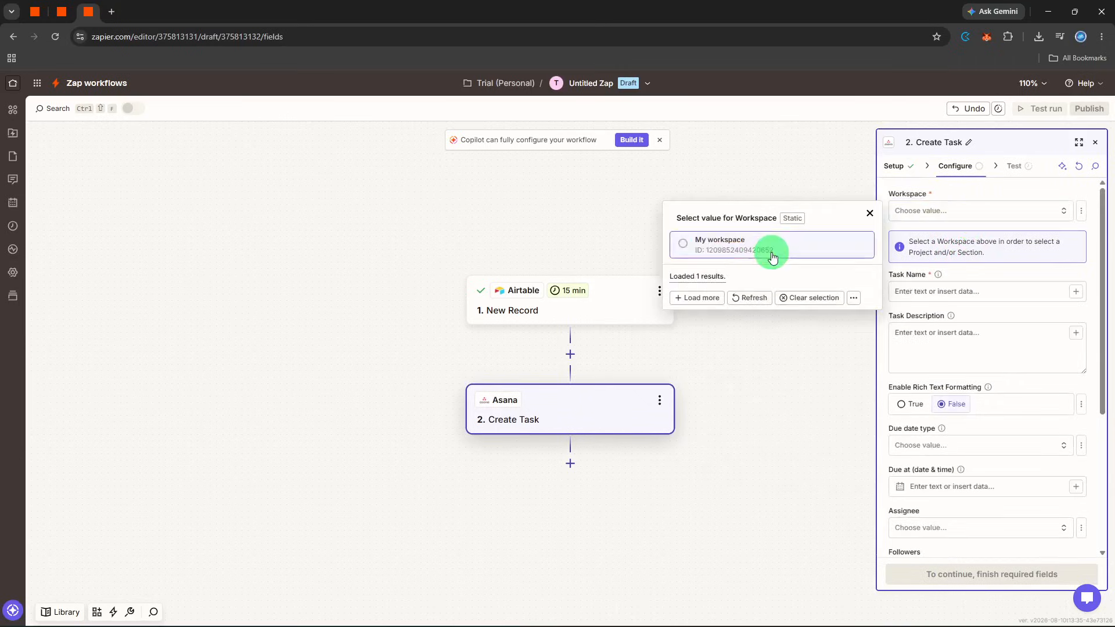
click(771, 252)
click(943, 292)
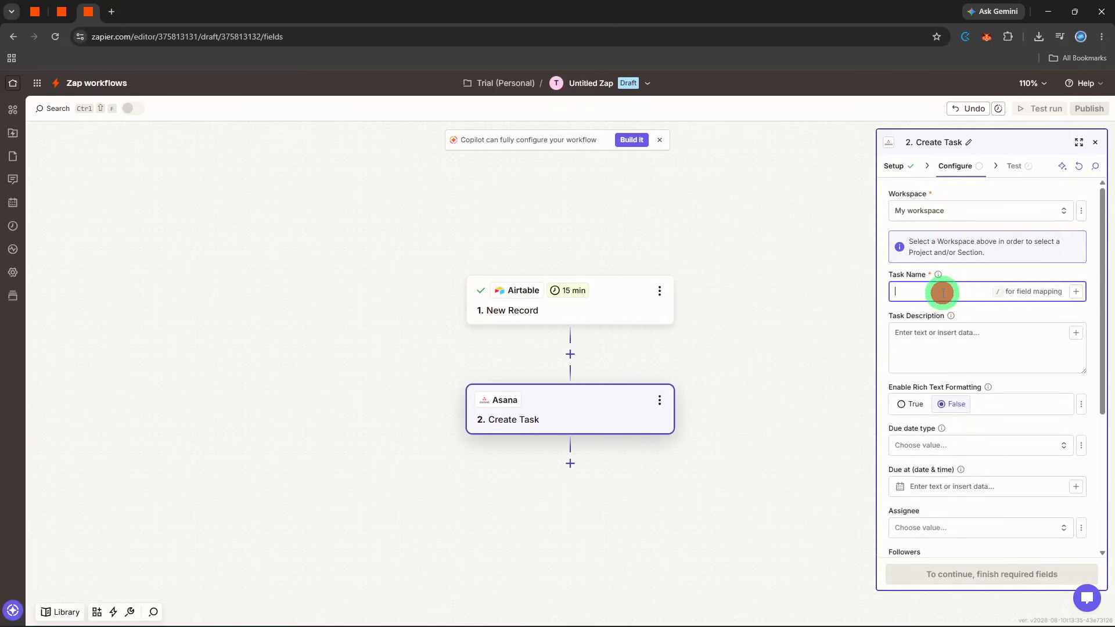
text(O)
key(BackSpace)
text(Ol)
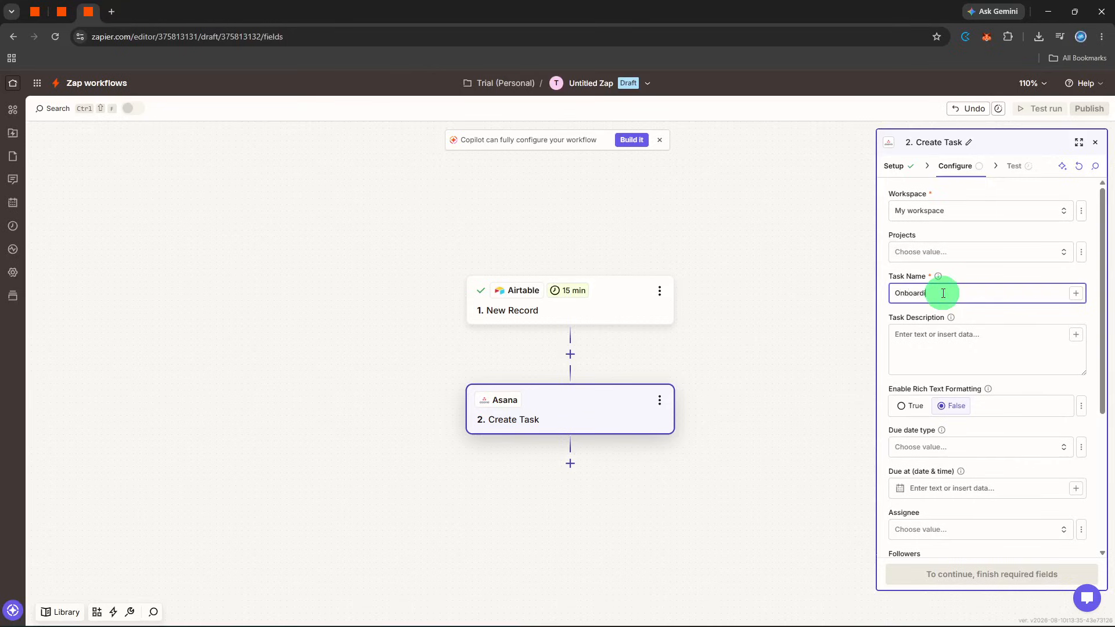
- Map the Airtable Email, Client Name, Company, Project Description and Service fields into the task description, each on its own line
click(949, 329)
click(1079, 342)
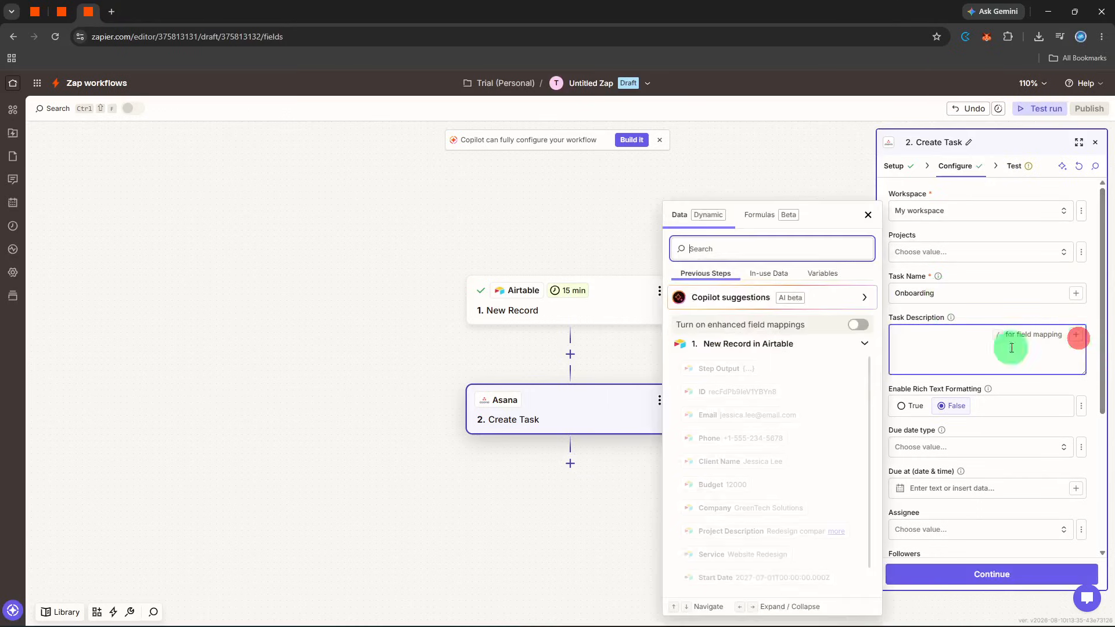
click(768, 413)
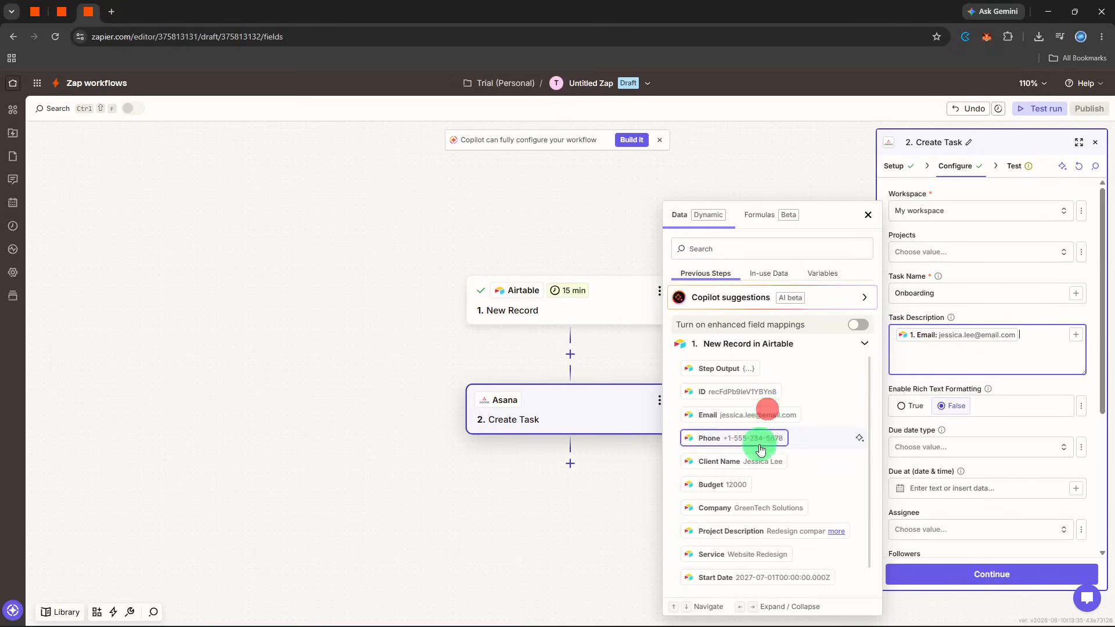
click(778, 465)
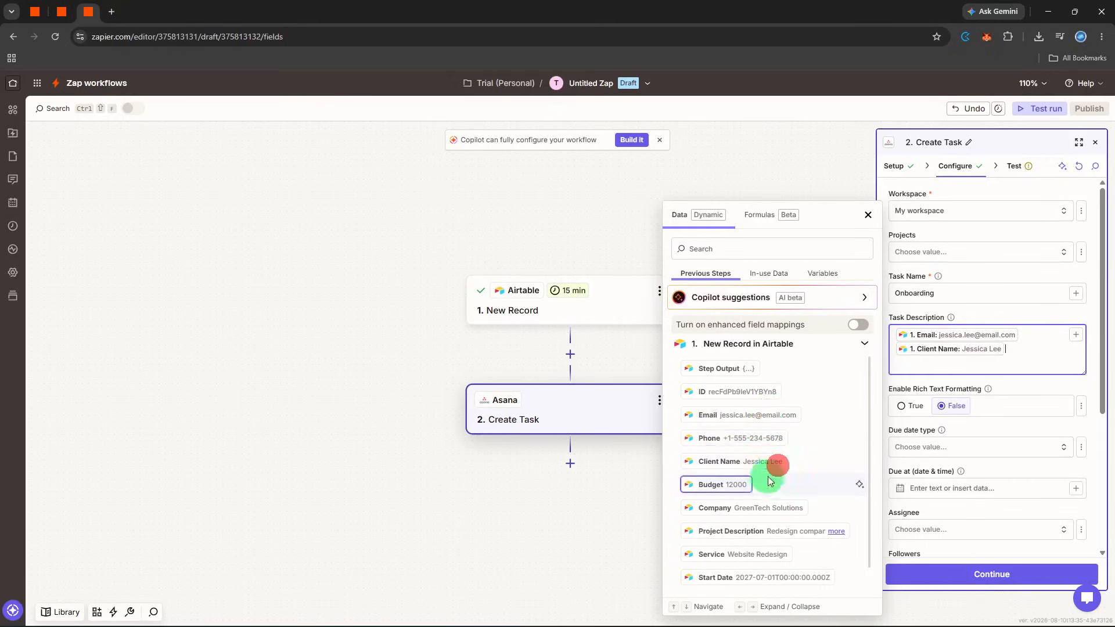
click(748, 508)
click(748, 531)
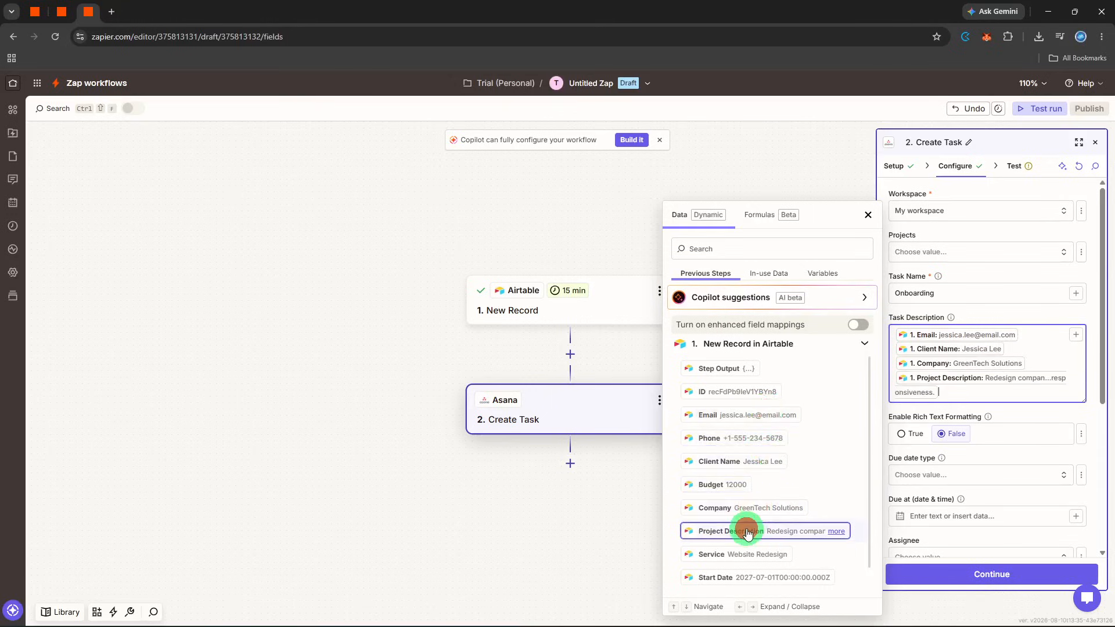
key(Return)
scroll(748, 535, down, 1)
click(749, 533)
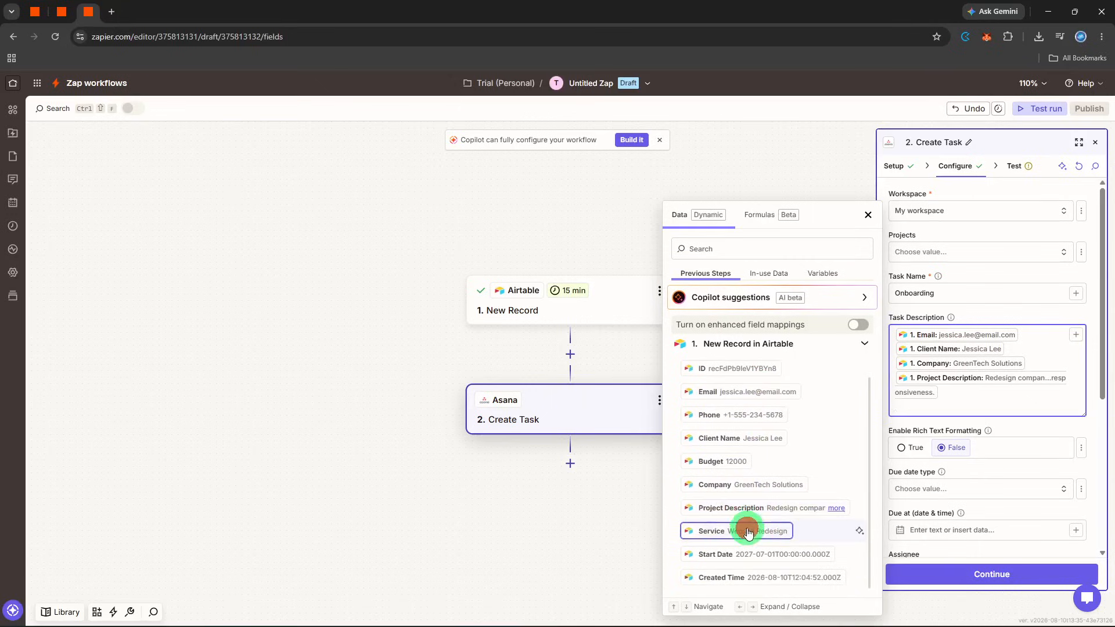
click(1036, 440)
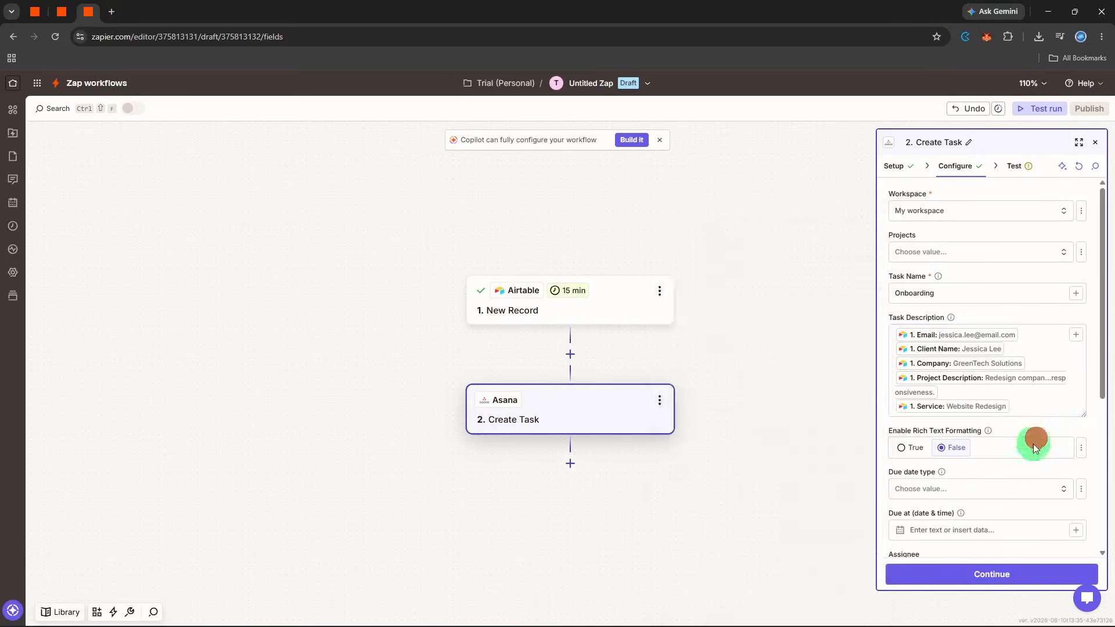
- Test the Asana Create Task step by sending the task, and close the step's settings
click(1002, 575)
click(1050, 575)
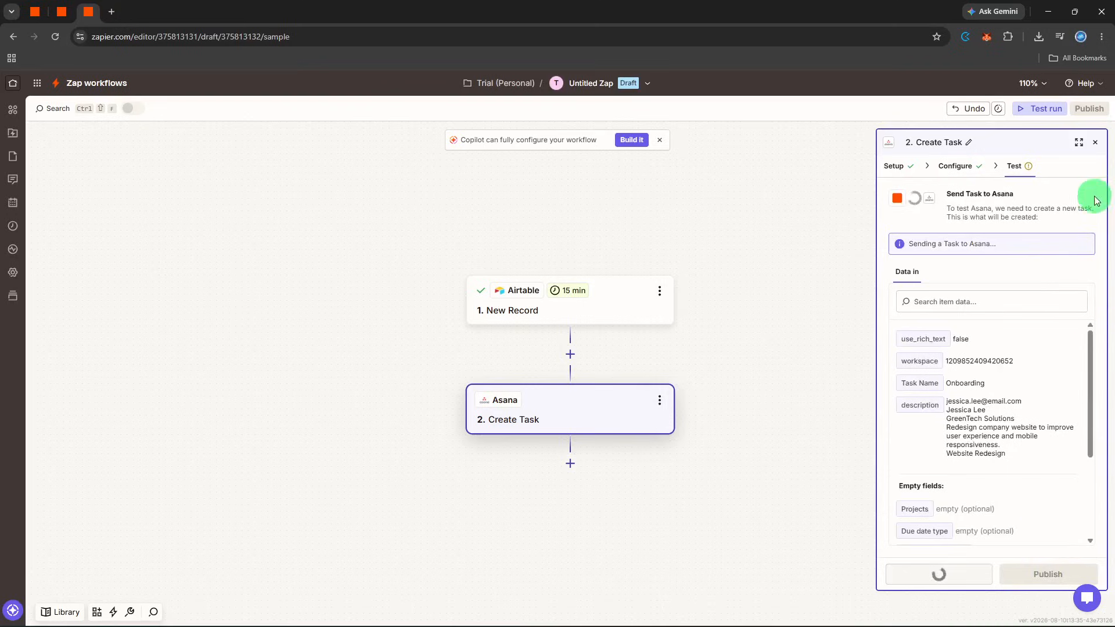
click(1100, 138)
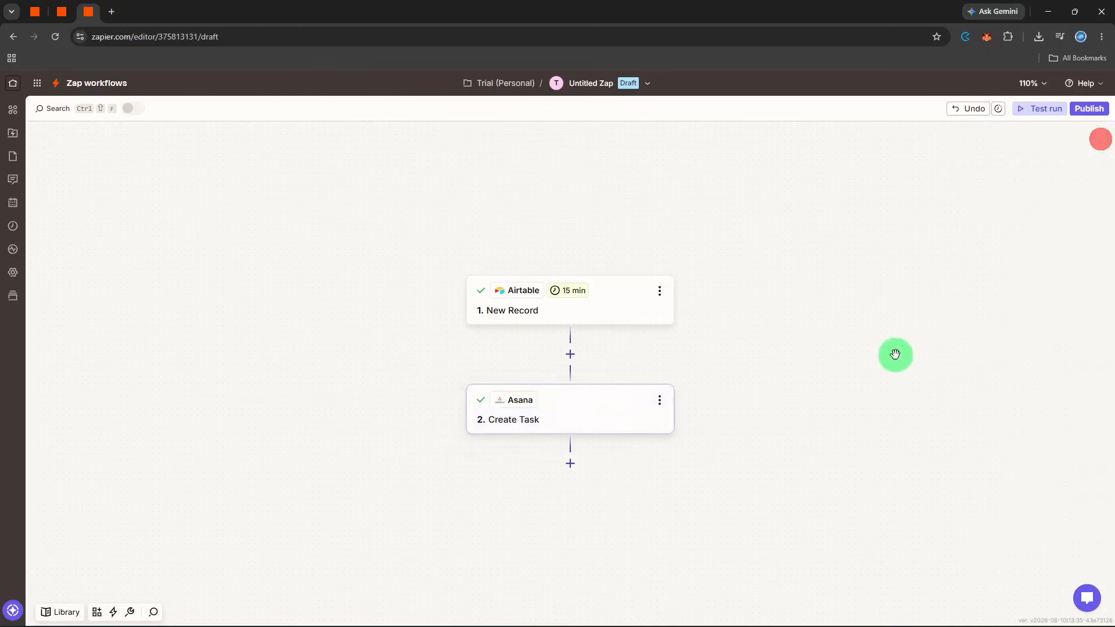
click(884, 370)
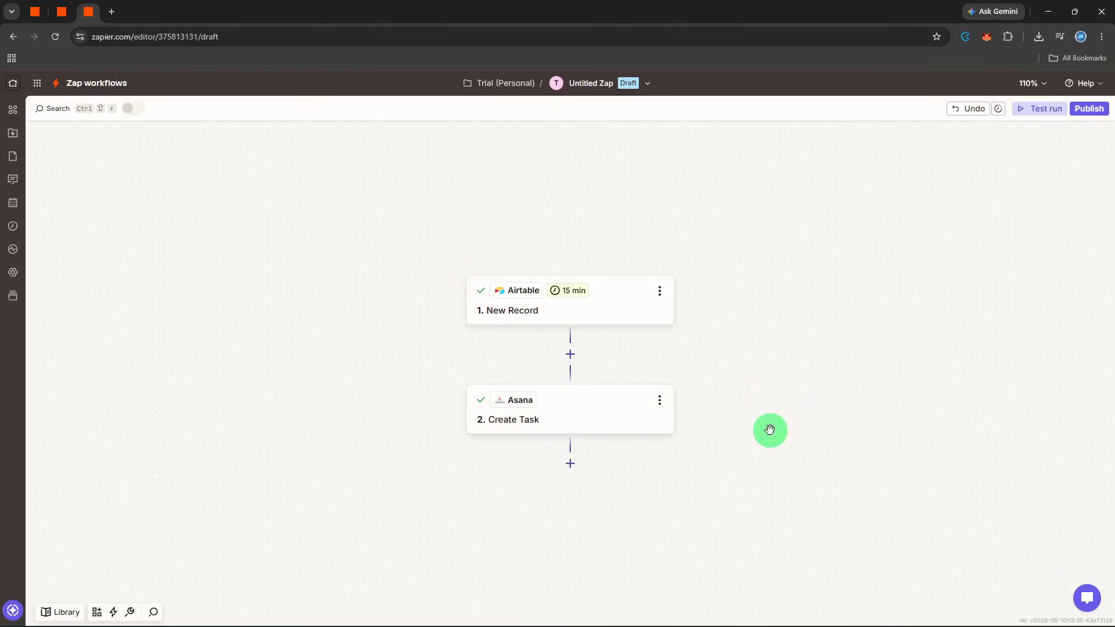
- Add Slack as the third step with the Send Channel Message action event and proceed to its configuration
click(571, 465)
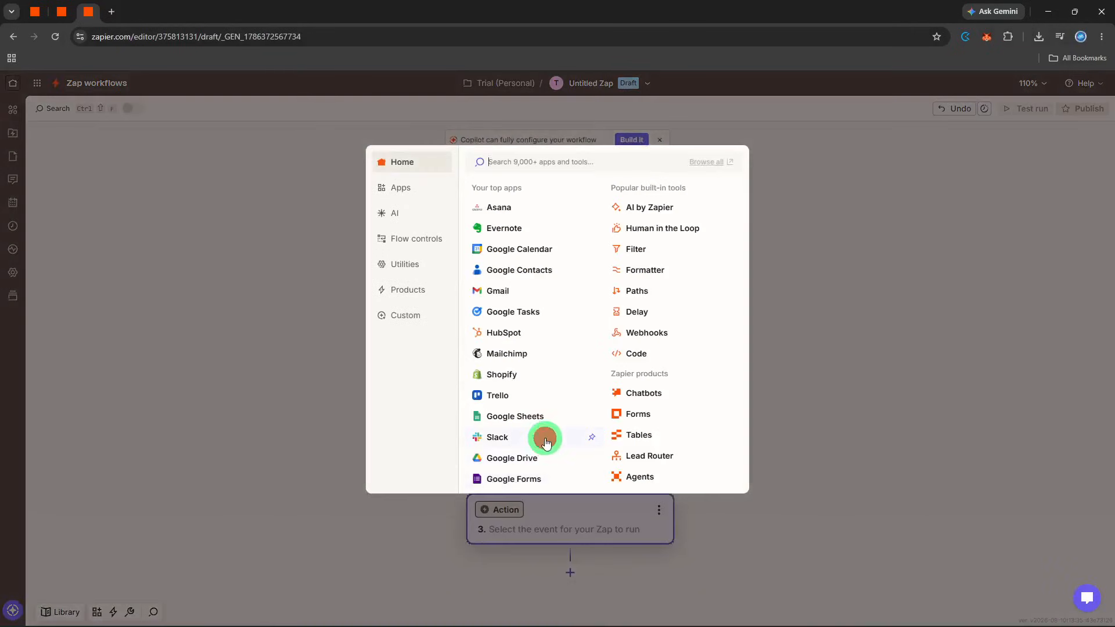
click(546, 441)
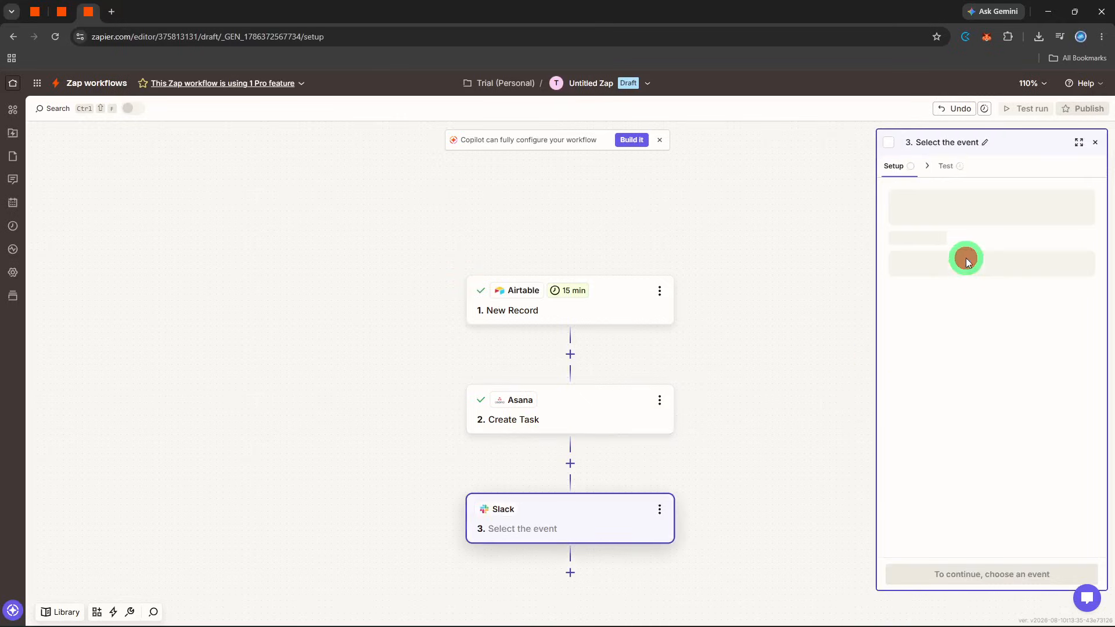
click(966, 259)
text(send)
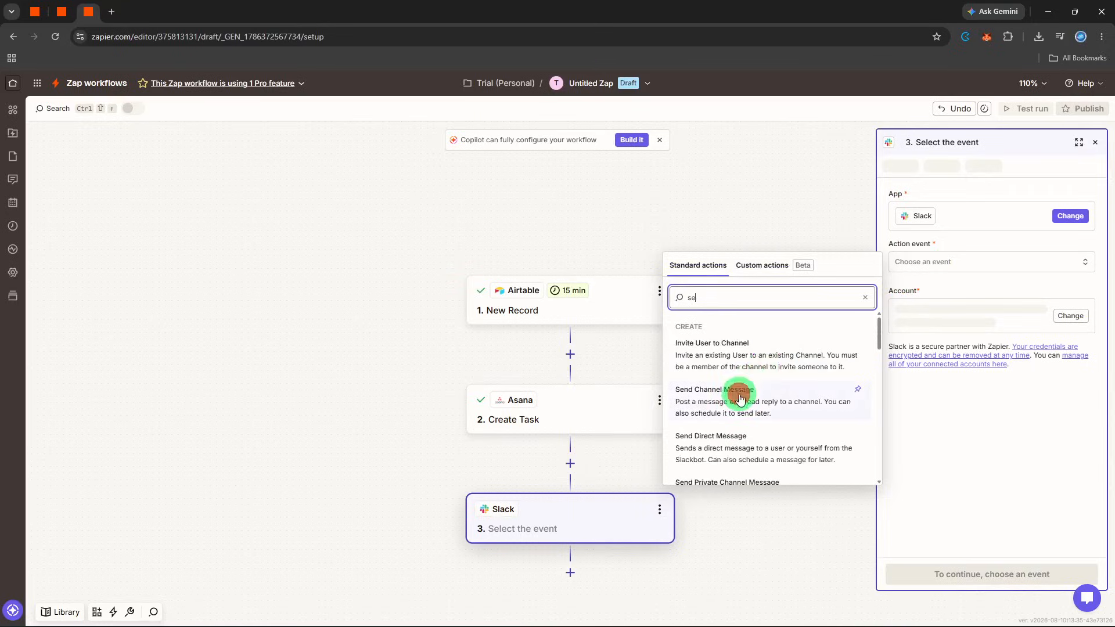
click(737, 391)
click(964, 575)
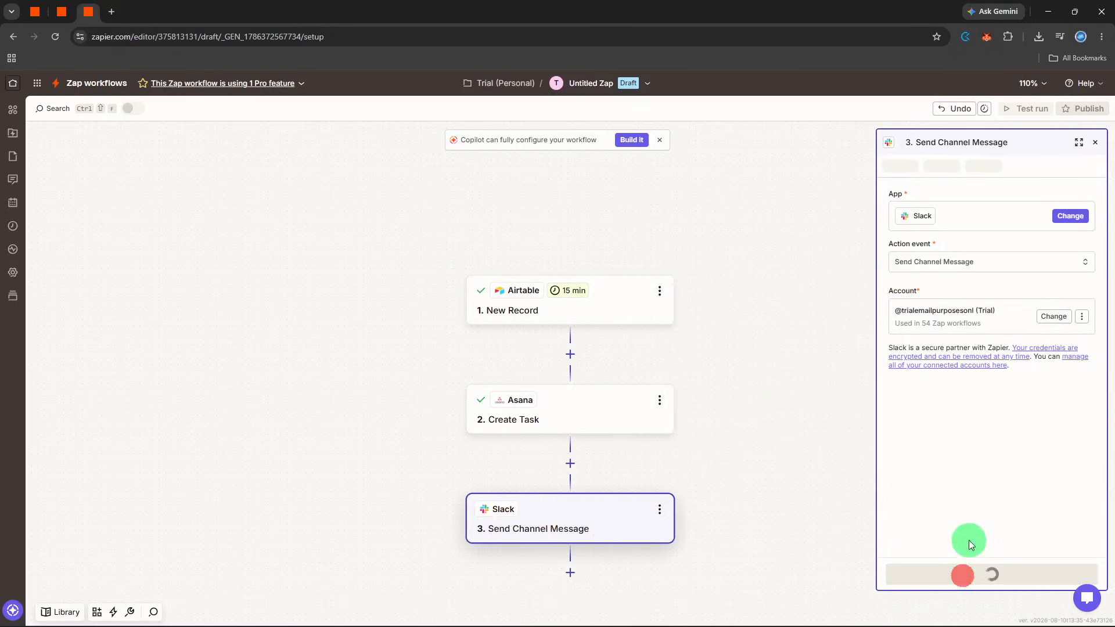
- Choose customers-onboarding as the Slack channel that receives the message
click(981, 212)
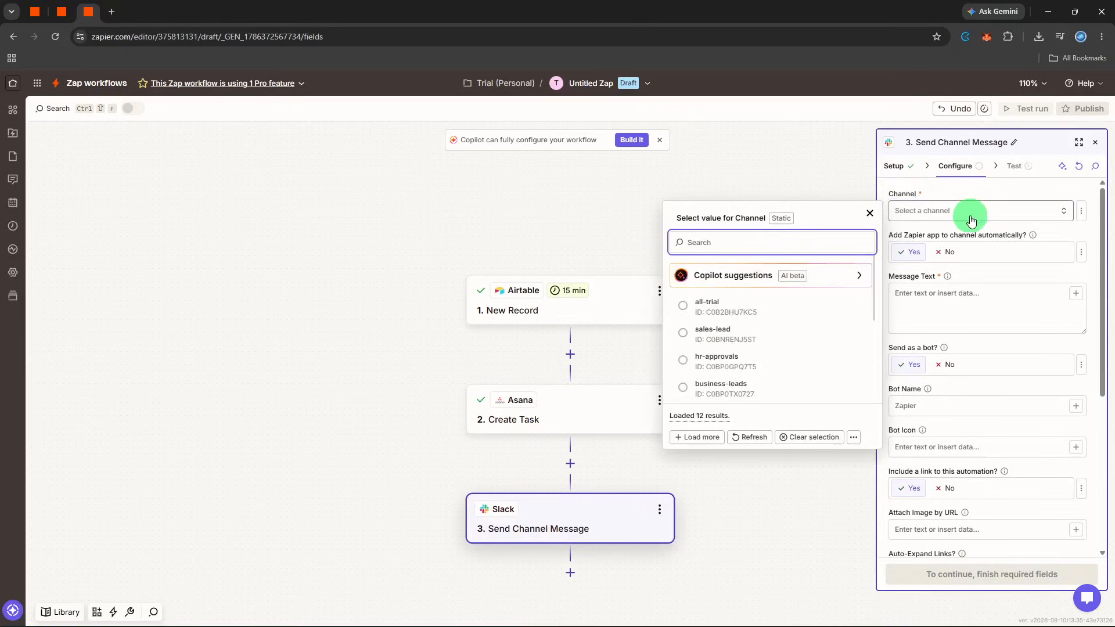
text(on)
click(817, 262)
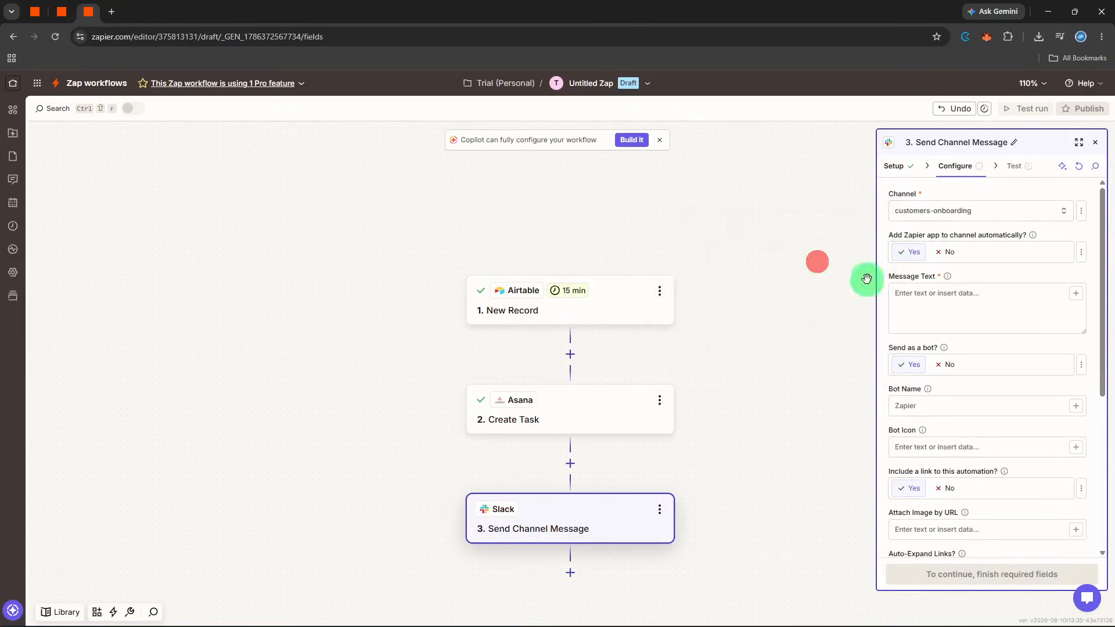
- Write the message text "New onboarding ready", followed by the Airtable Client Name, Budget, Company, Project Description and Service fields
click(910, 295)
text(New onboarding ready)
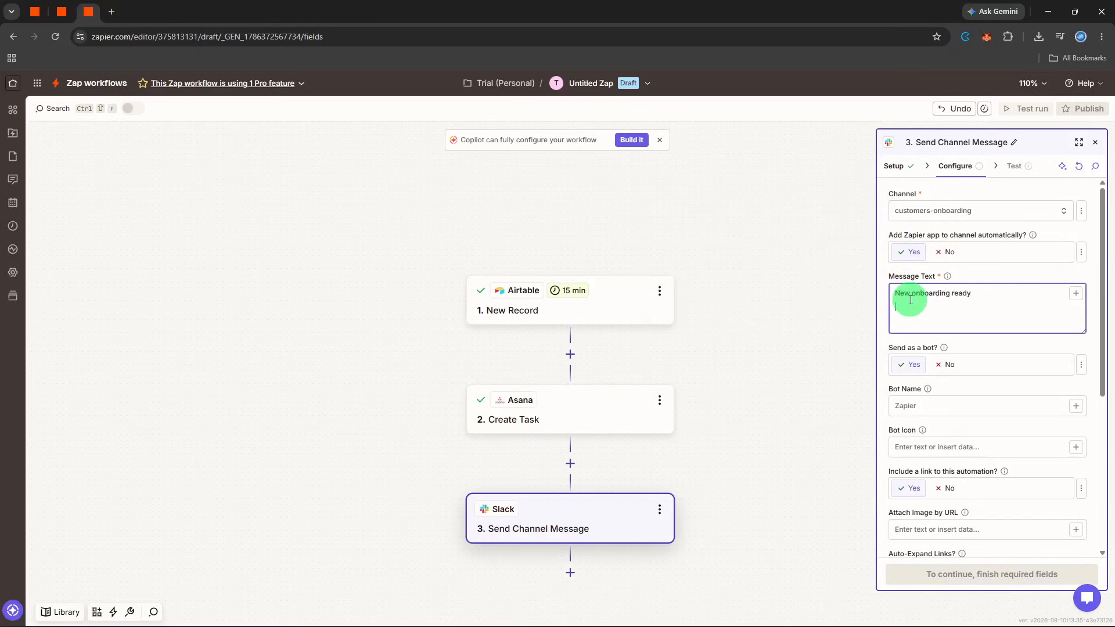
click(1076, 293)
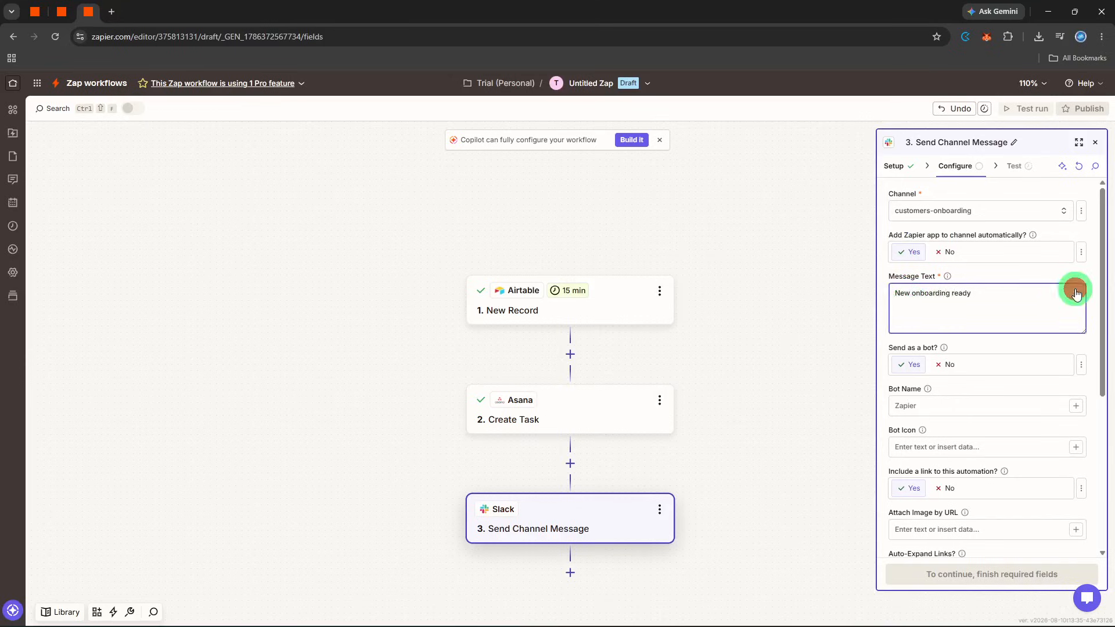
click(772, 427)
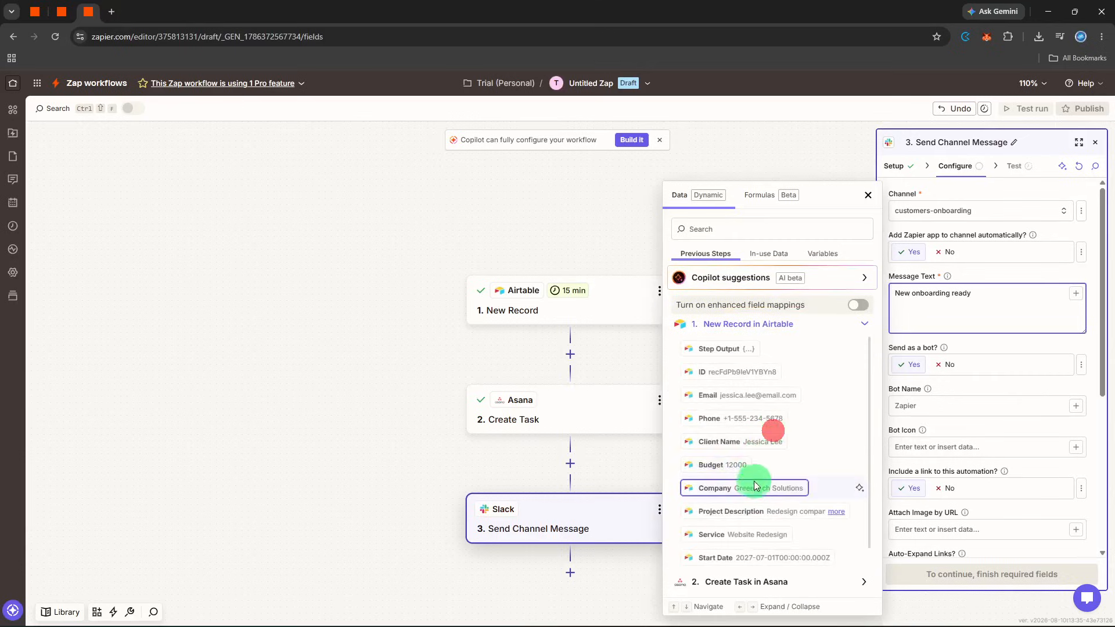
click(761, 443)
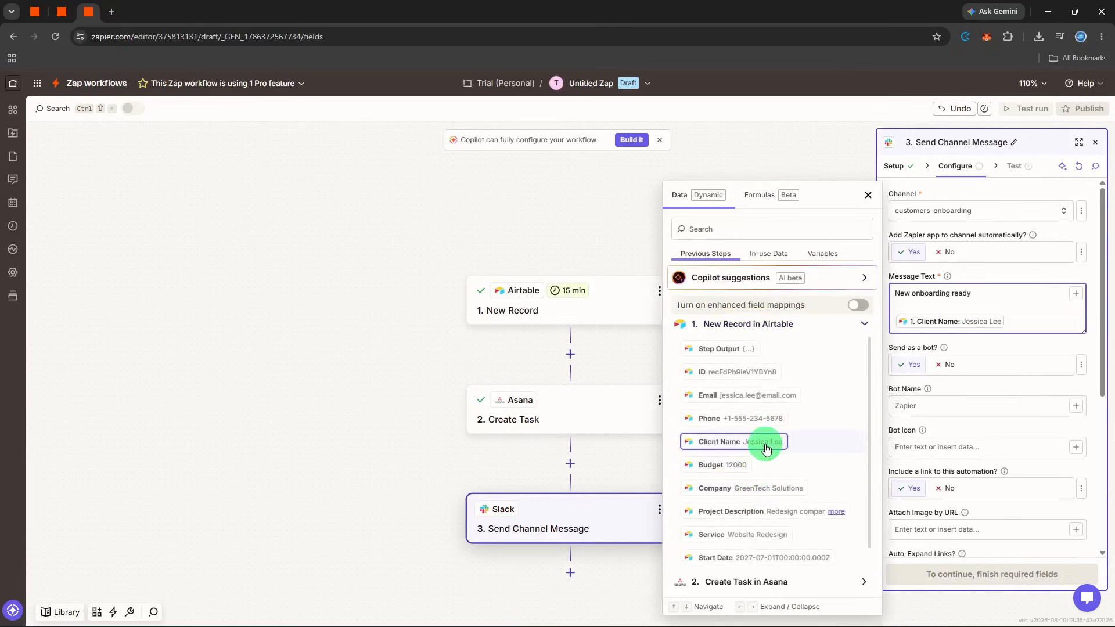
click(741, 465)
click(748, 488)
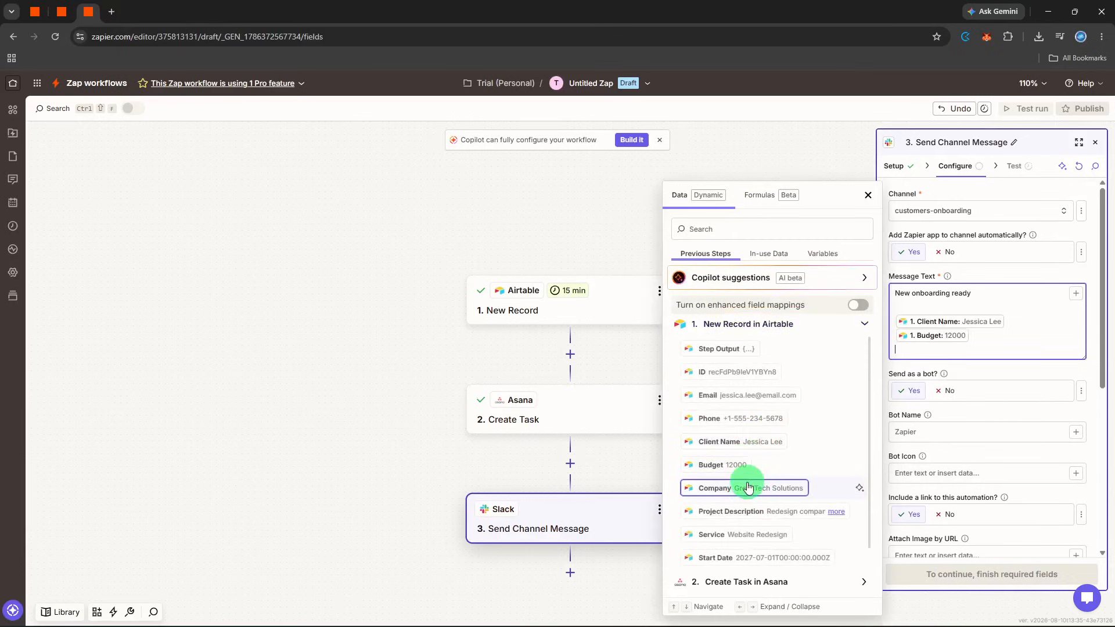
double_click(732, 511)
double_click(712, 534)
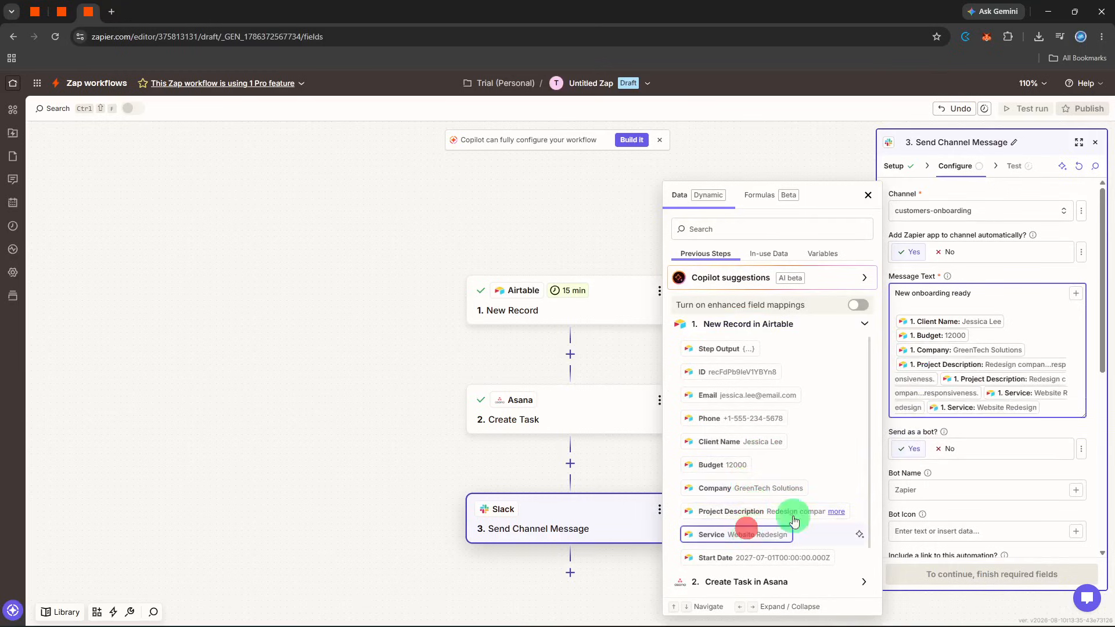
click(1038, 436)
- Test the Slack Send Channel Message step by sending the message, and close the step's settings
click(996, 574)
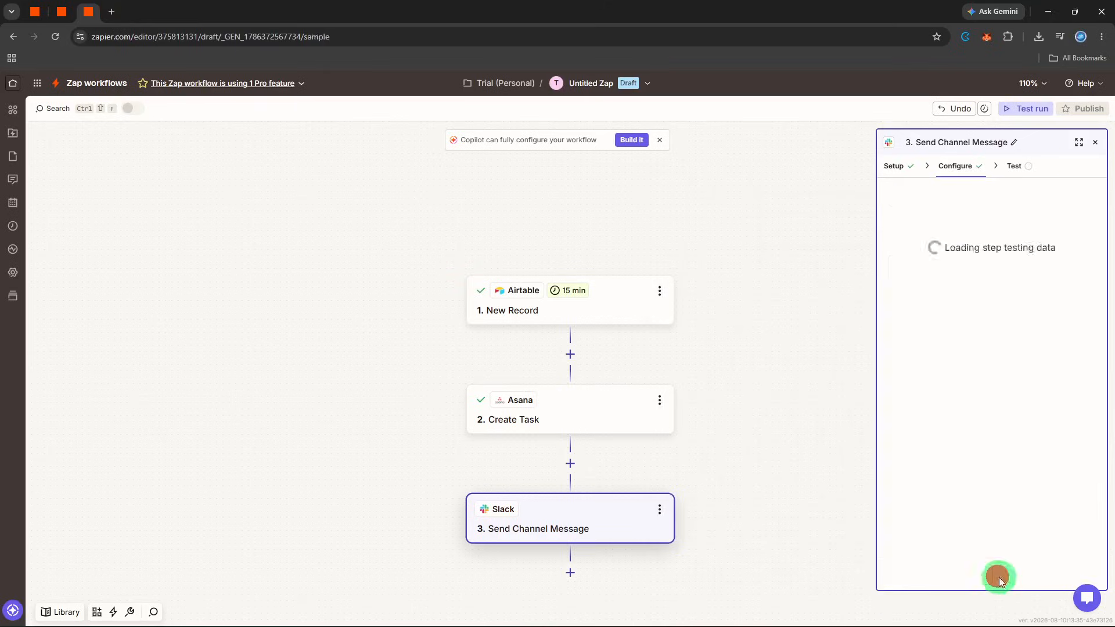
click(1028, 579)
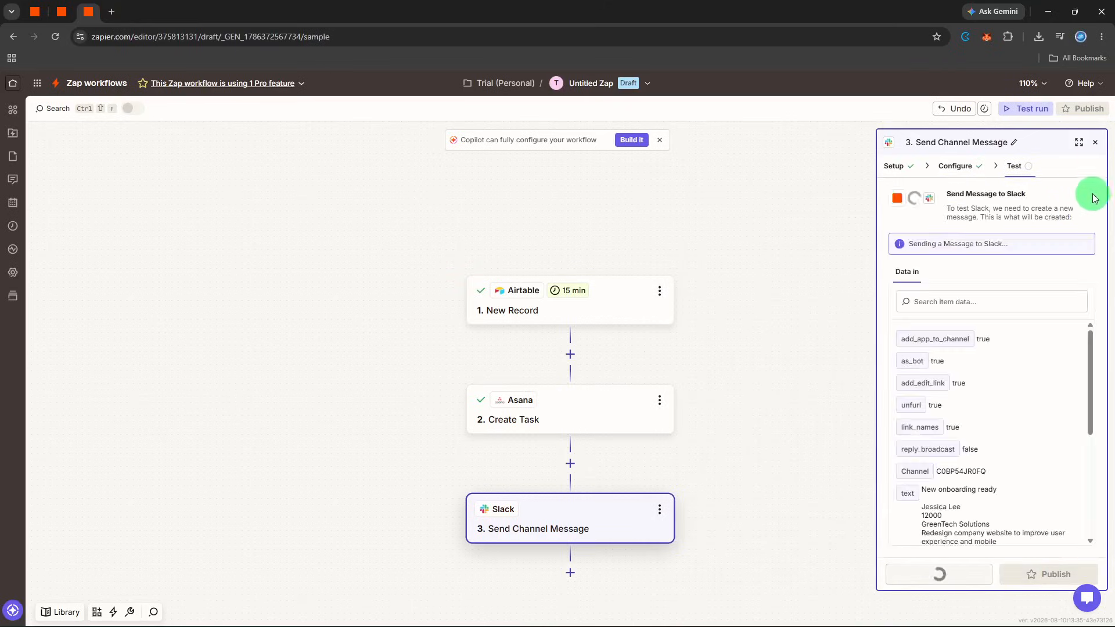
click(1095, 145)
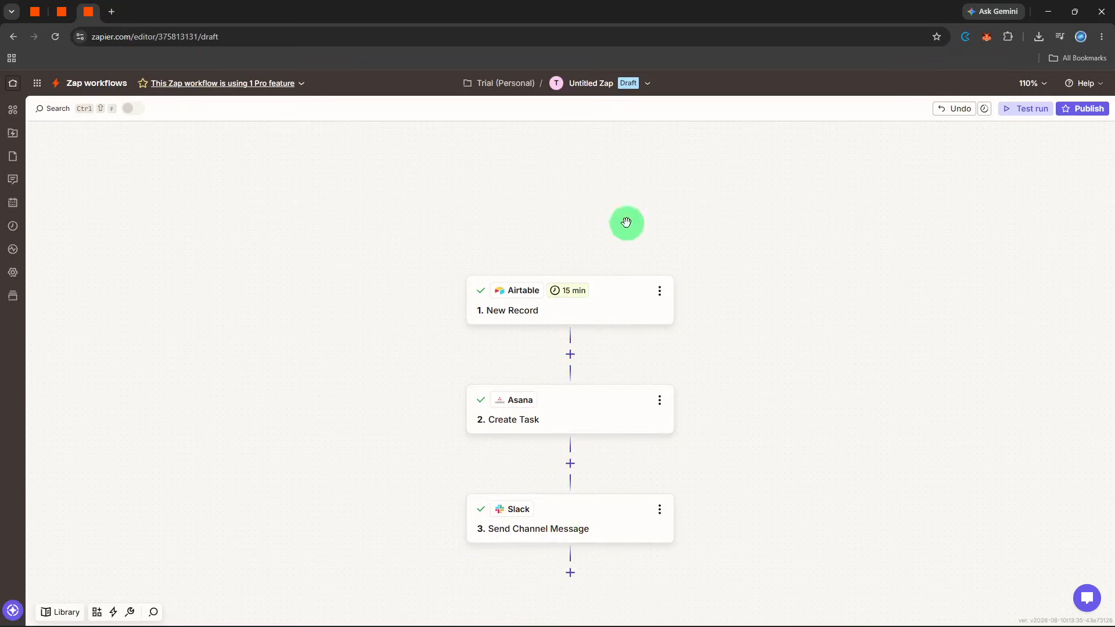
- Rename the Zap as "end-to-end customer onboarding"
click(631, 99)
click(617, 111)
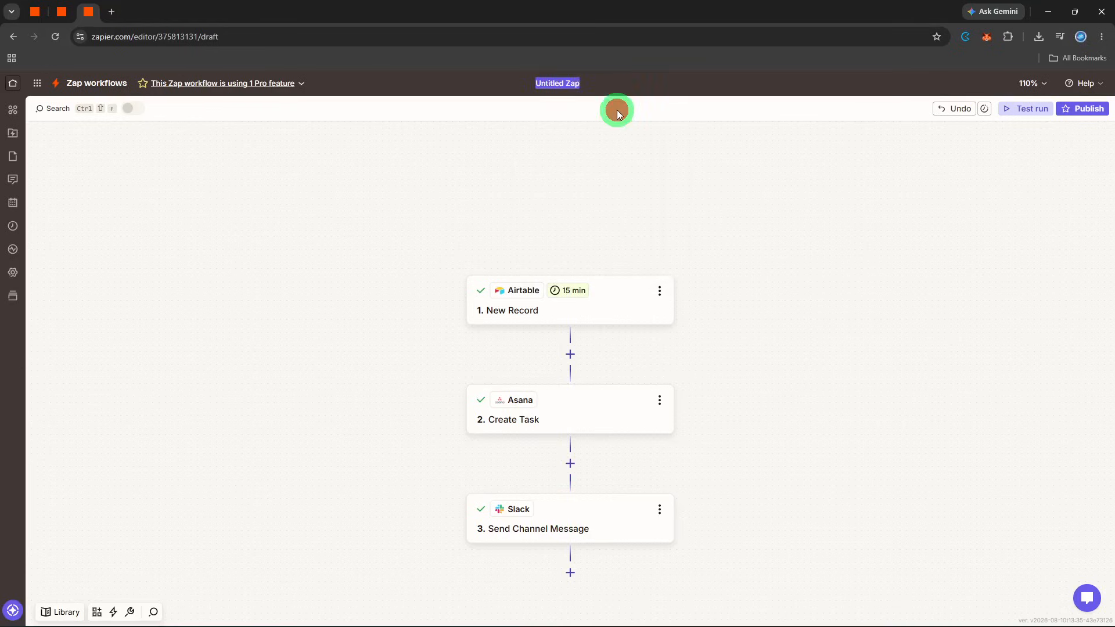
text(end-to-end customer )
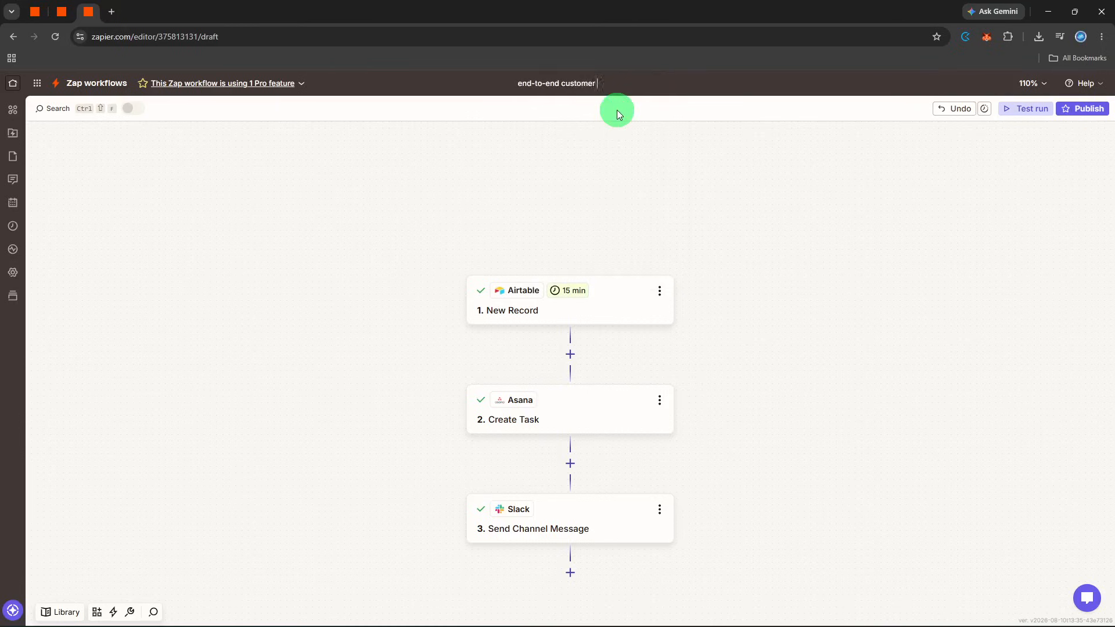
text(onboarding)
key(Return)
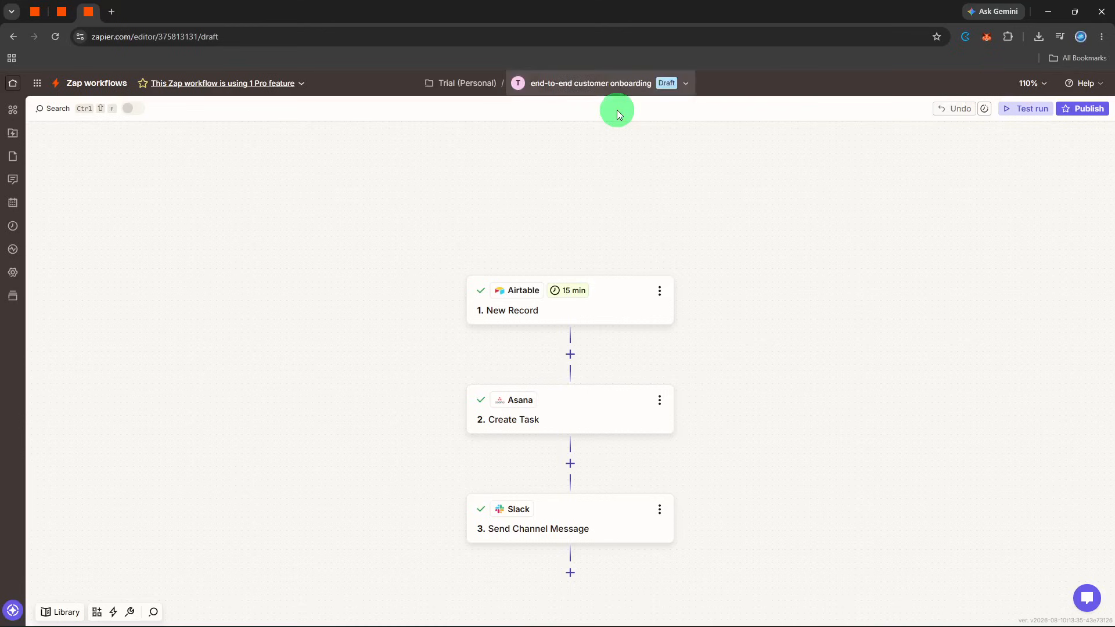
click(656, 163)
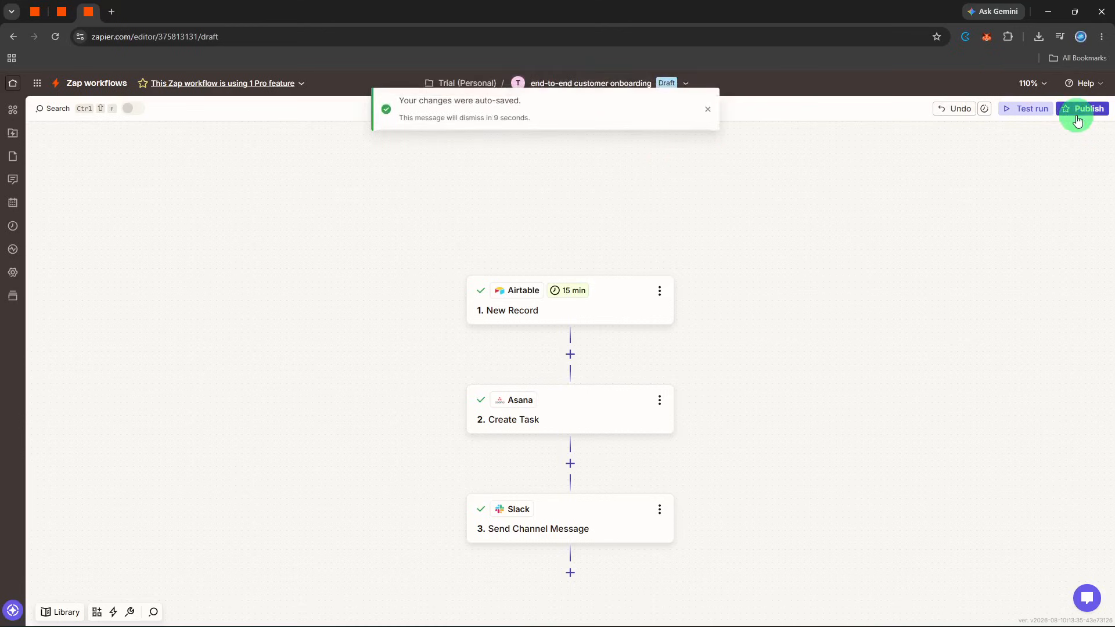